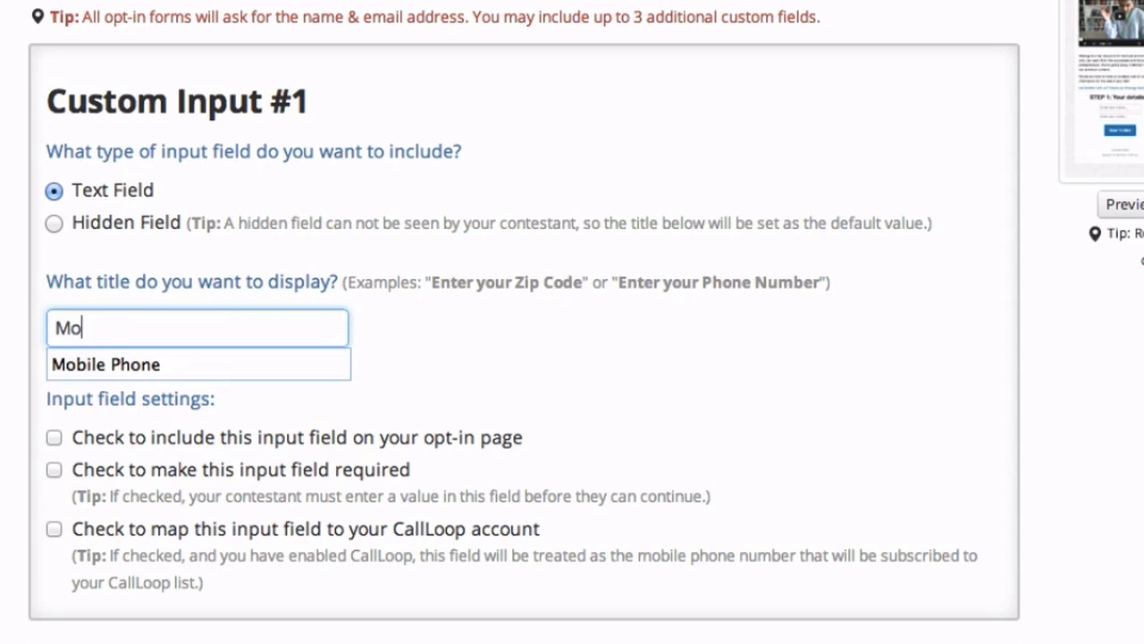
Enter "Mobile Phone" as the display title of Custom Input #1.
{"action": "type", "text": "e Phone"}
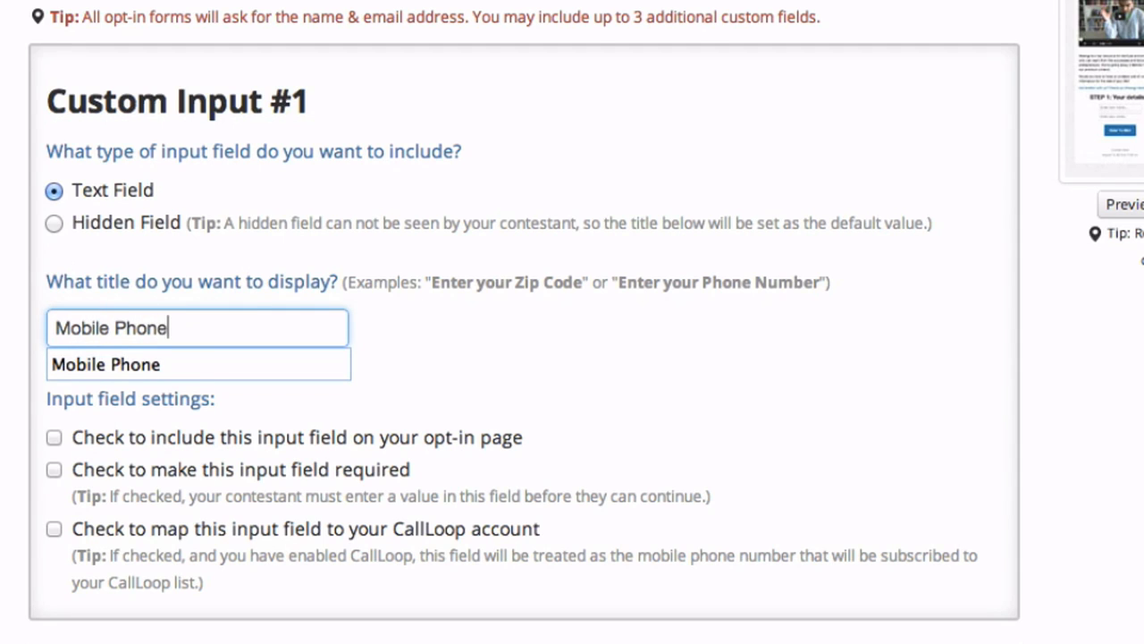
{"action": "key", "text": "Tab"}
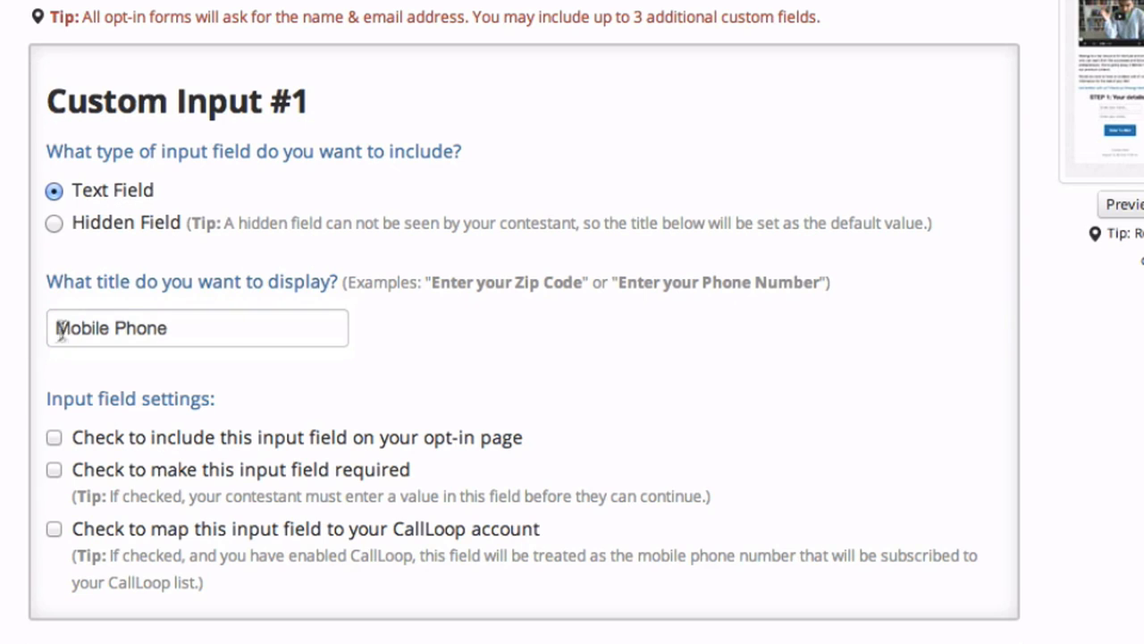
Shorten the title of Custom Input #1 to "Phone" and change it back to "Mobile Phone".
{"action": "left_click_drag", "start_coordinate": [114, 329], "coordinate": [32, 329]}
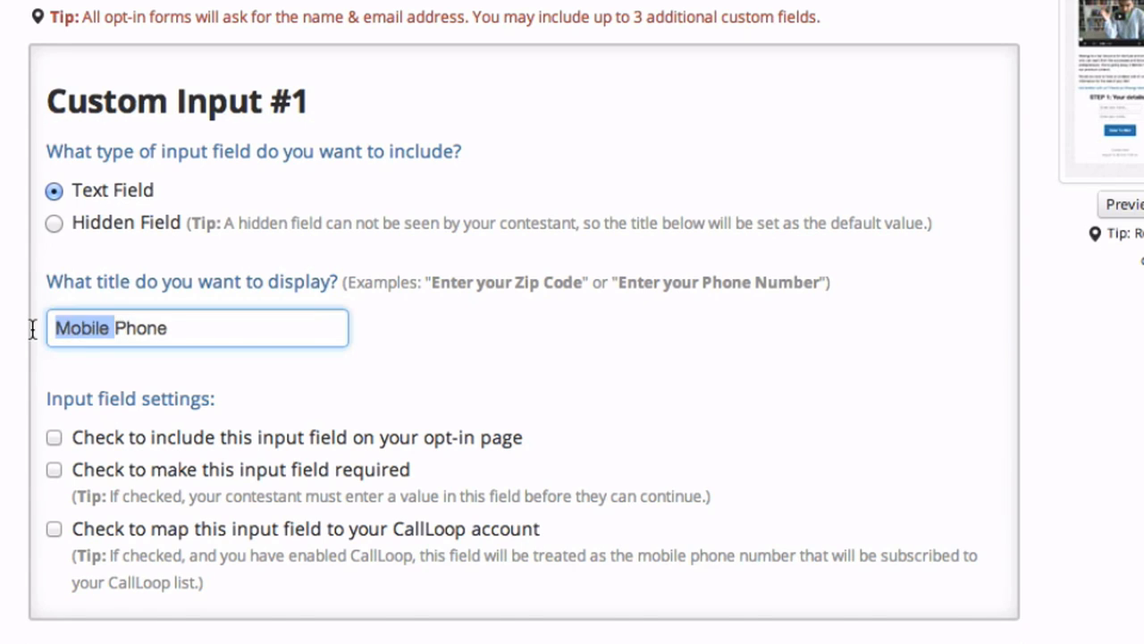
{"action": "key", "text": "BackSpace"}
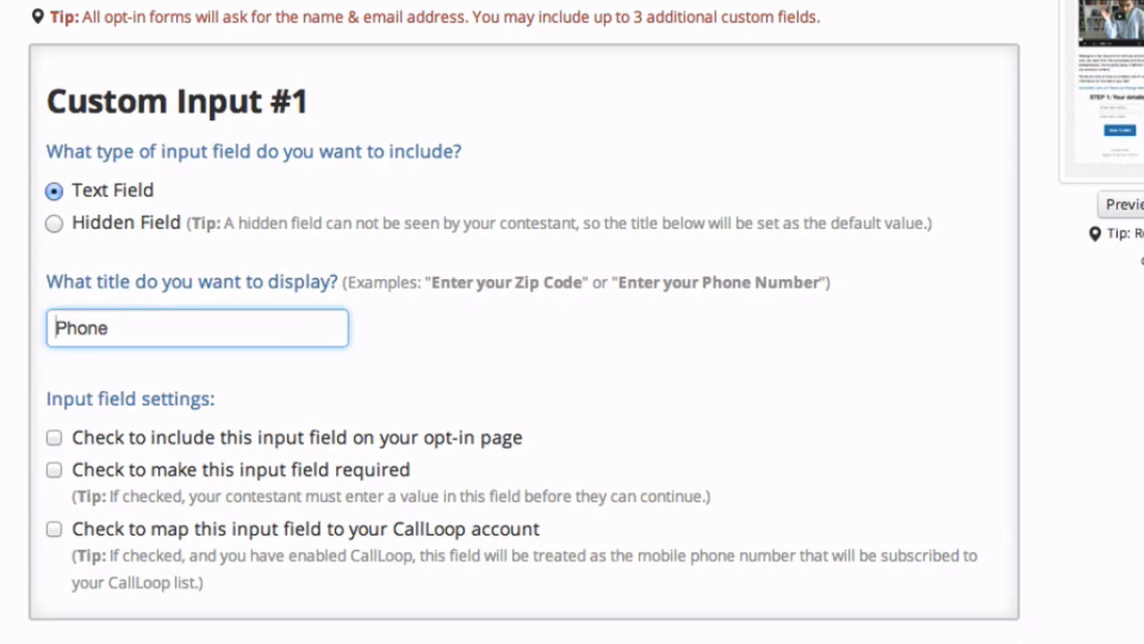
{"action": "key", "text": "Tab"}
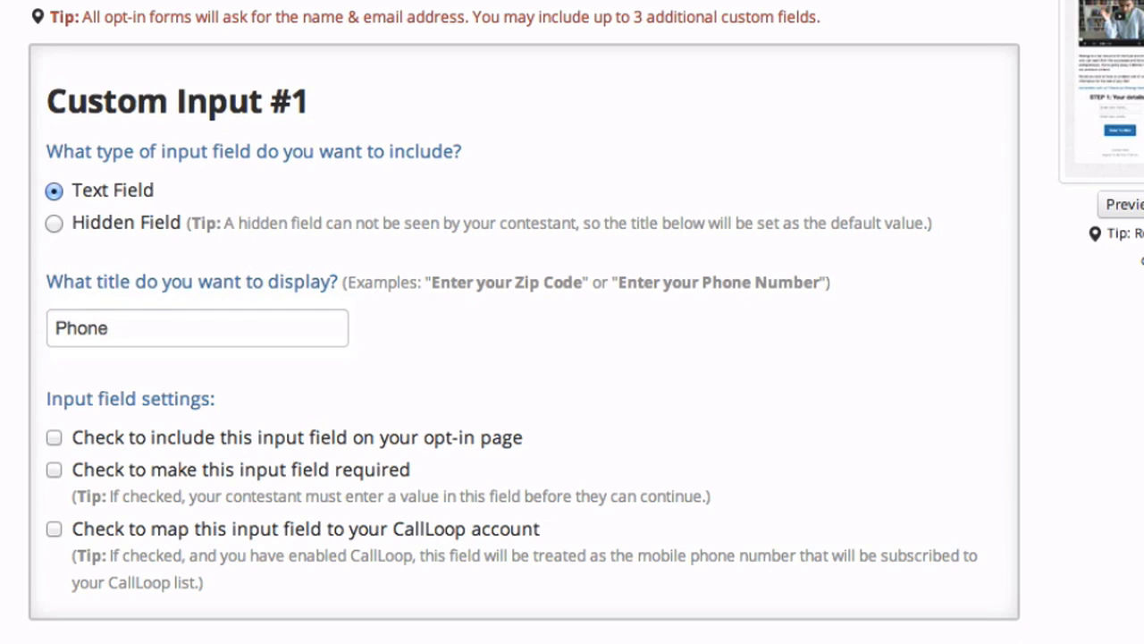
{"action": "left_click", "coordinate": [52, 329]}
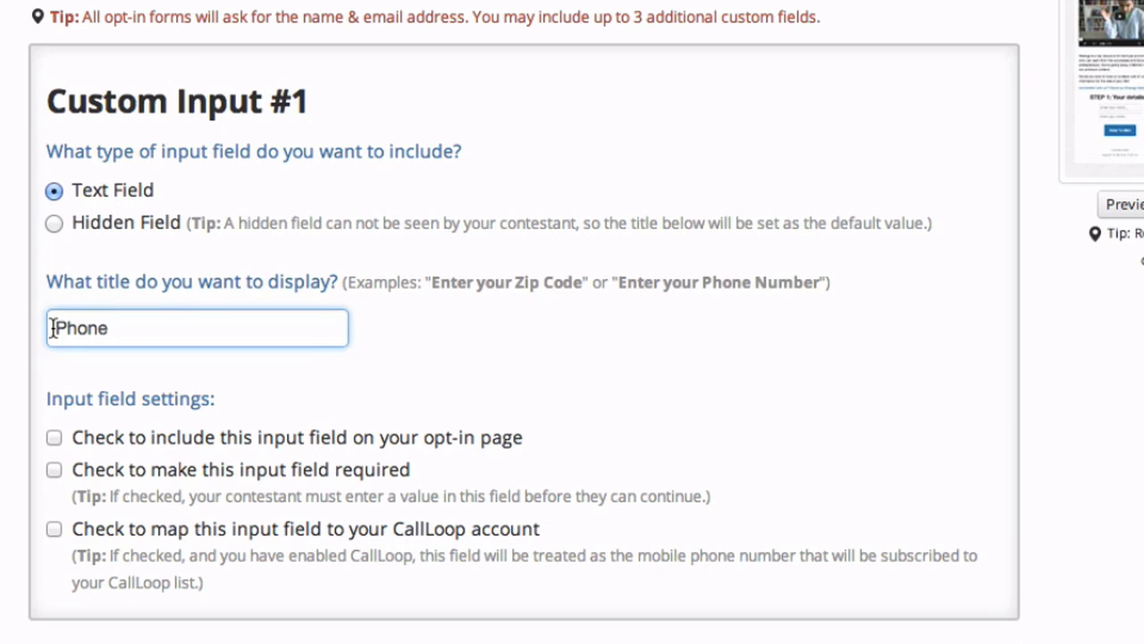
{"action": "type", "text": "Mob"}
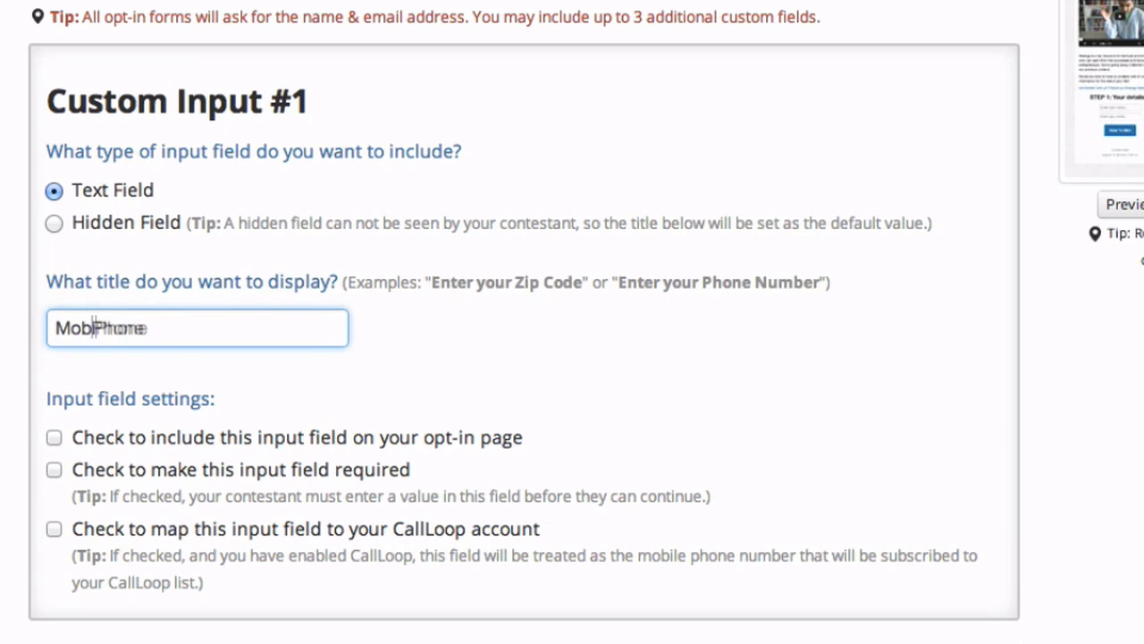
{"action": "type", "text": "ile Phone"}
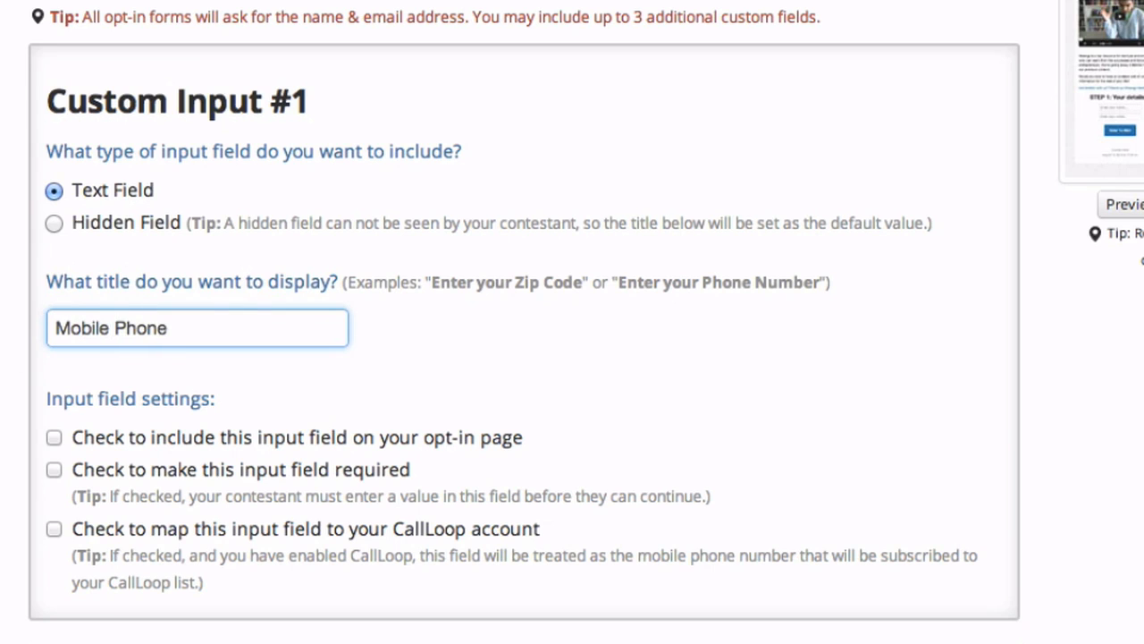
{"action": "key", "text": "Tab"}
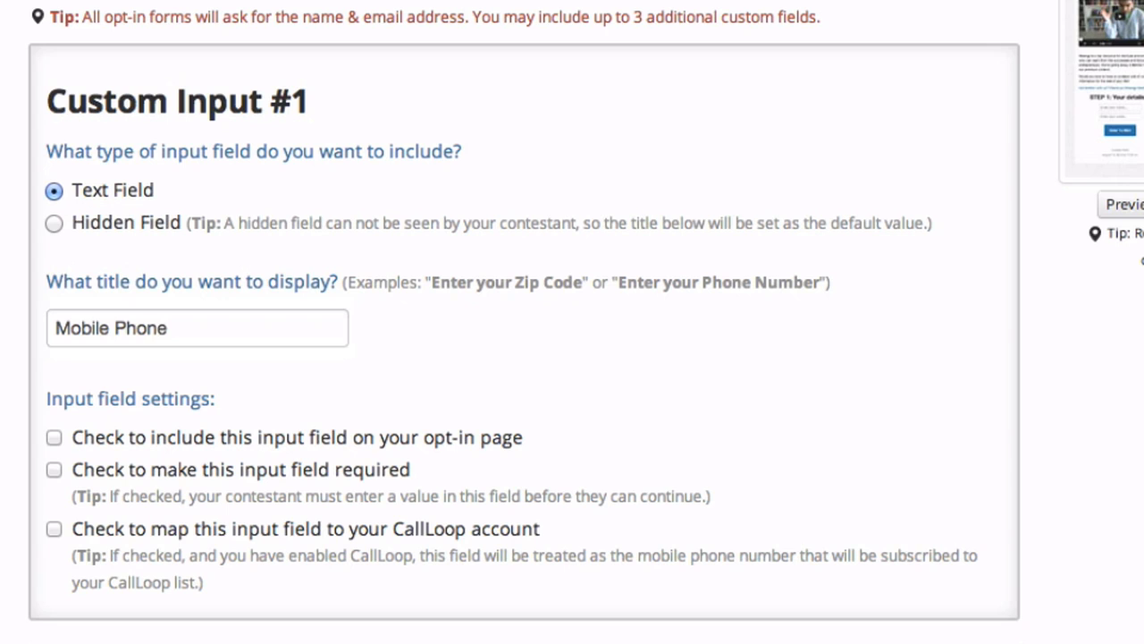
Include the Mobile Phone input field on the opt-in page and map it to the CallLoop account.
{"action": "left_click", "coordinate": [55, 438]}
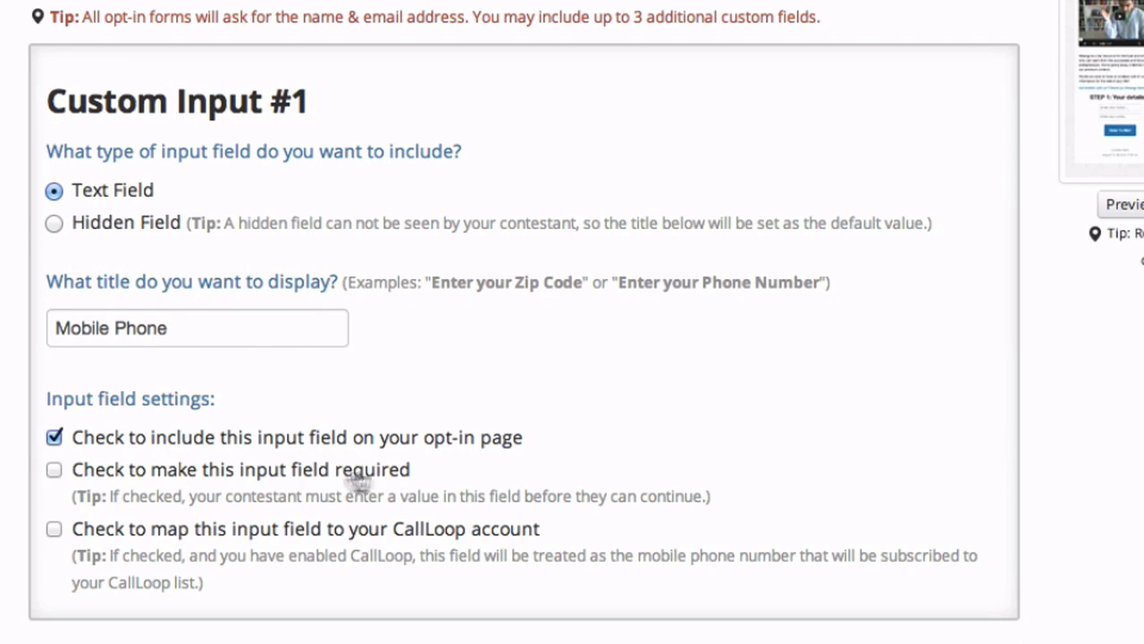
{"action": "left_click", "coordinate": [54, 529]}
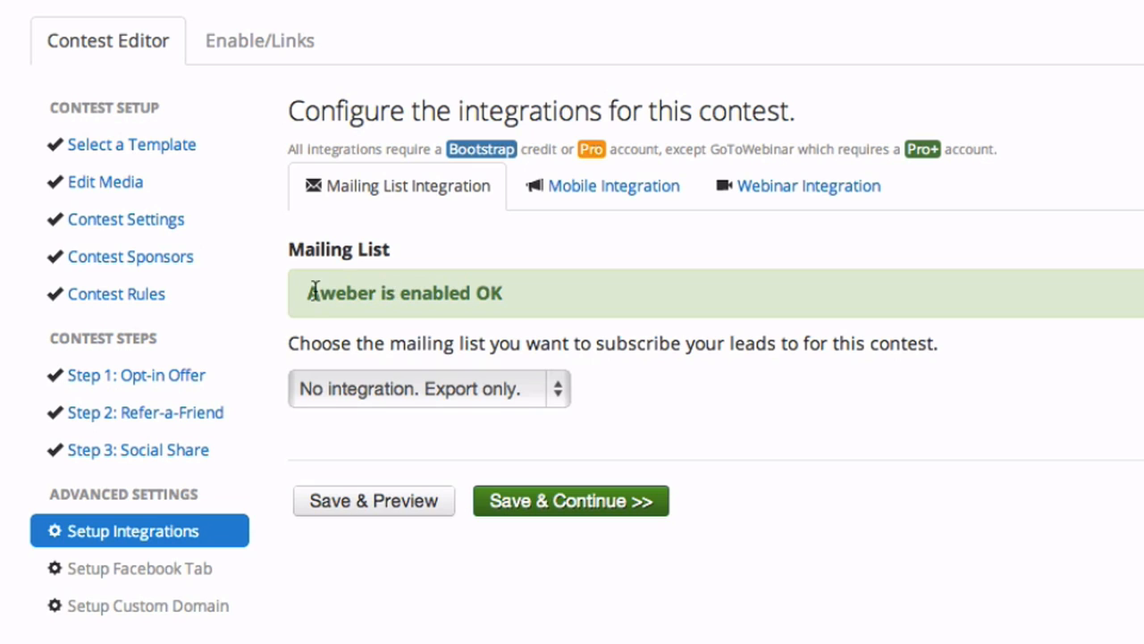
Choose callloop as the mailing list for the contest's leads and open the mobile integration settings.
{"action": "left_click_drag", "start_coordinate": [307, 294], "coordinate": [507, 294]}
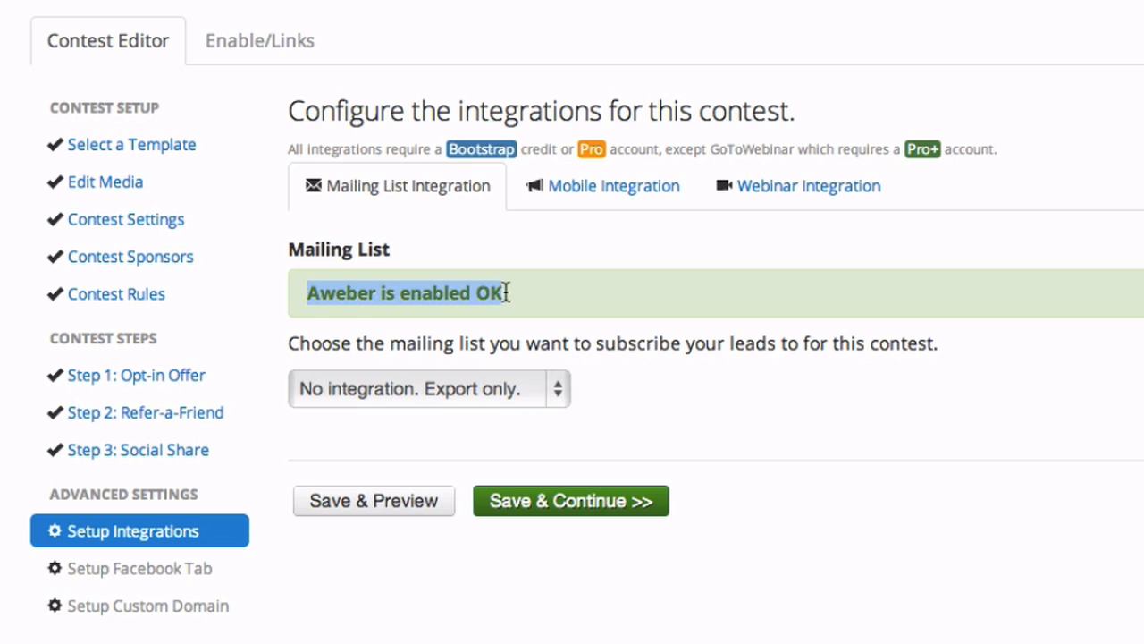
{"action": "left_click", "coordinate": [586, 296]}
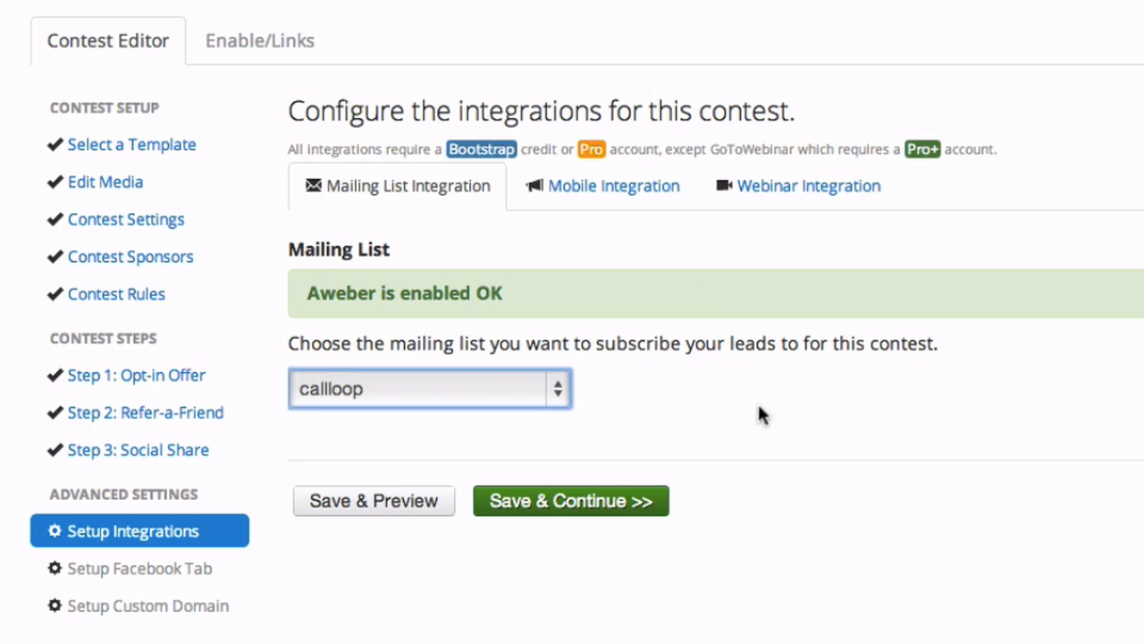
{"action": "left_click", "coordinate": [766, 376]}
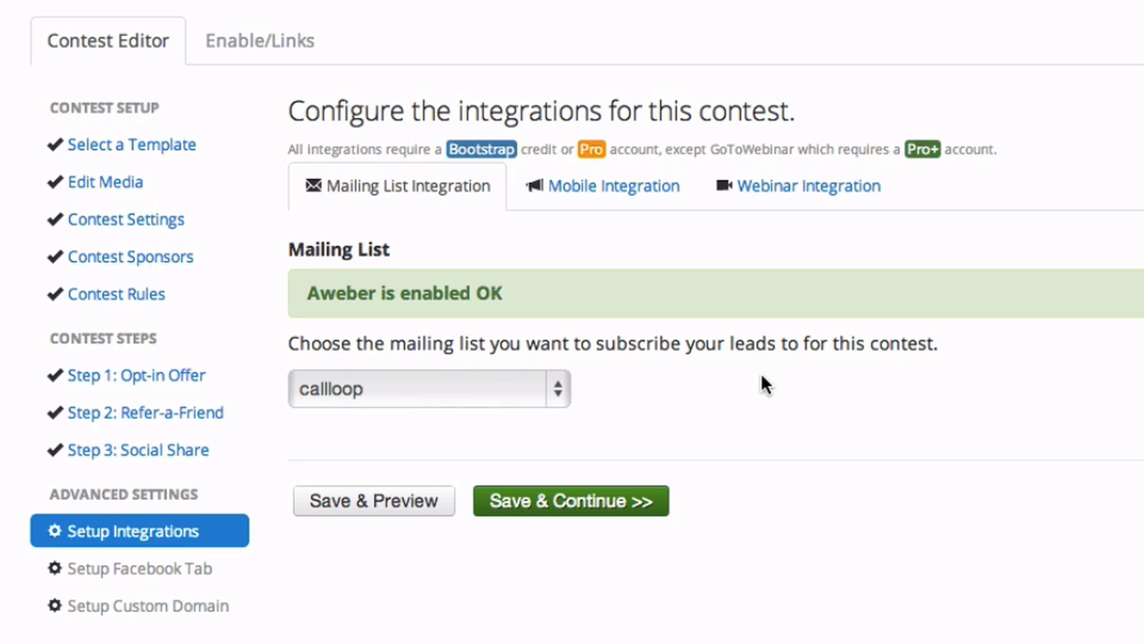
{"action": "left_click", "coordinate": [593, 196]}
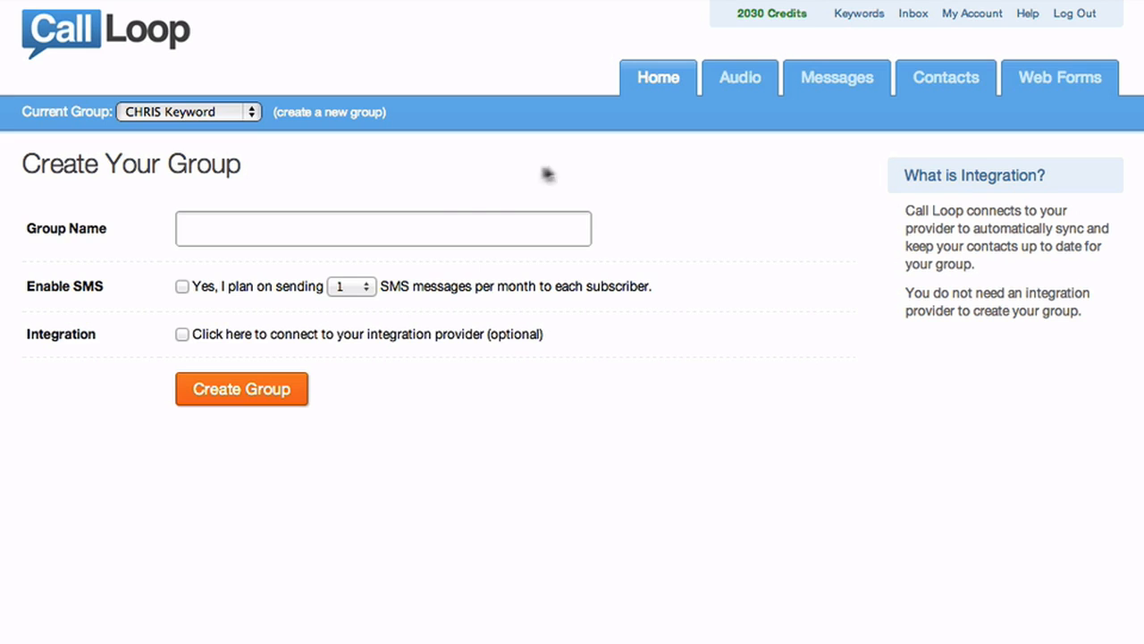
In Call Loop, name the new group "Contest Domination" and enable SMS with 4 messages per month to each subscriber.
{"action": "left_click", "coordinate": [446, 230]}
{"action": "type", "text": "Con"}
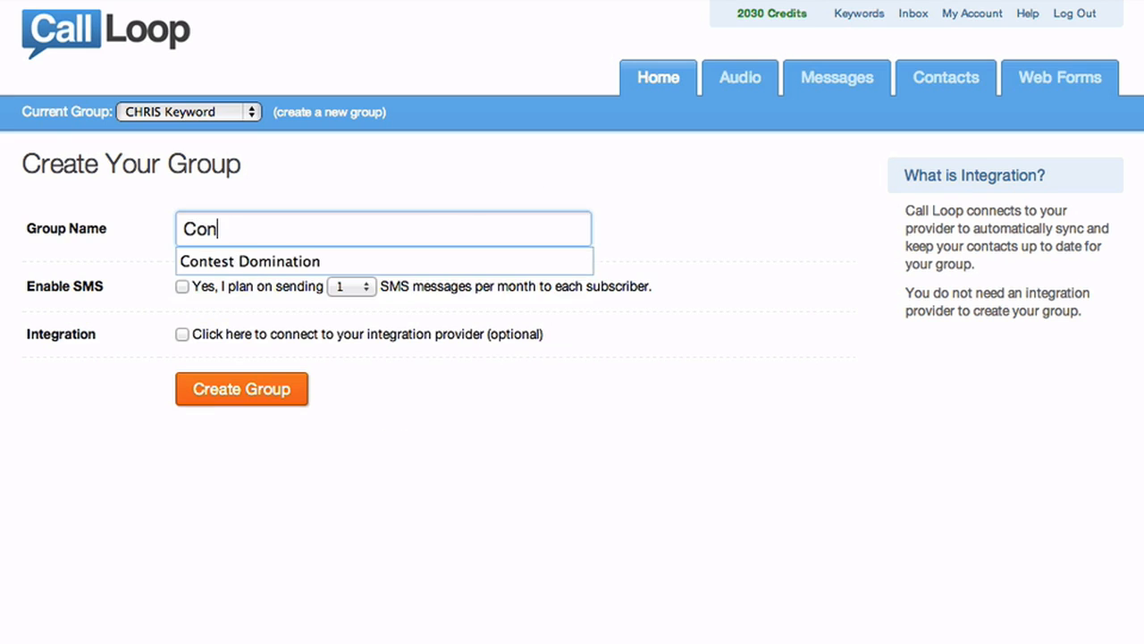
{"action": "left_click", "coordinate": [468, 259]}
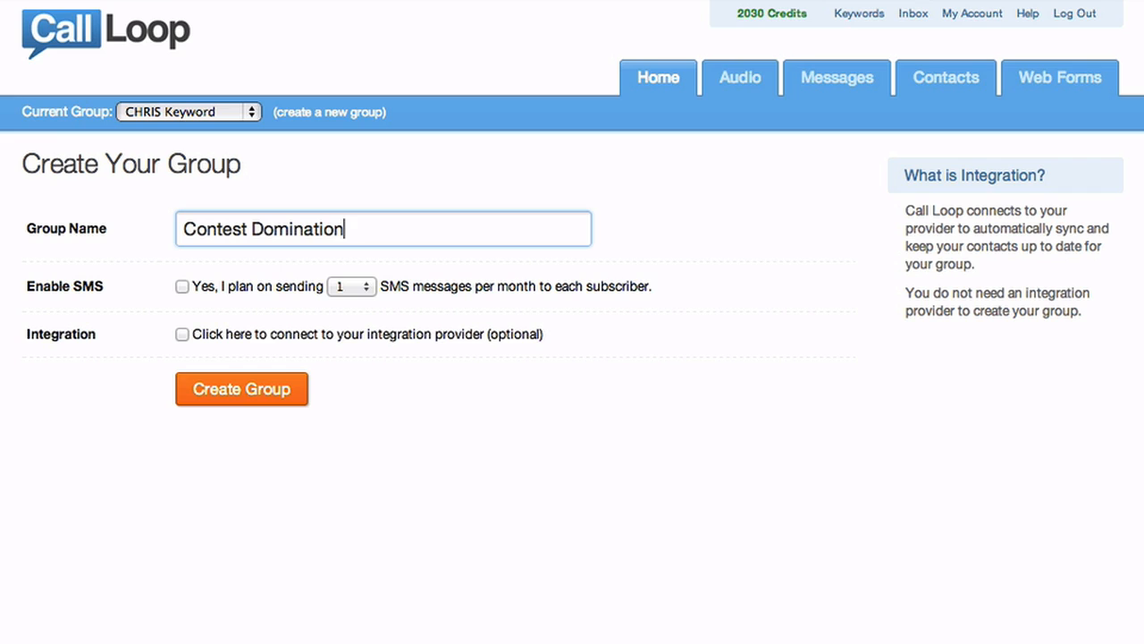
{"action": "left_click", "coordinate": [624, 436]}
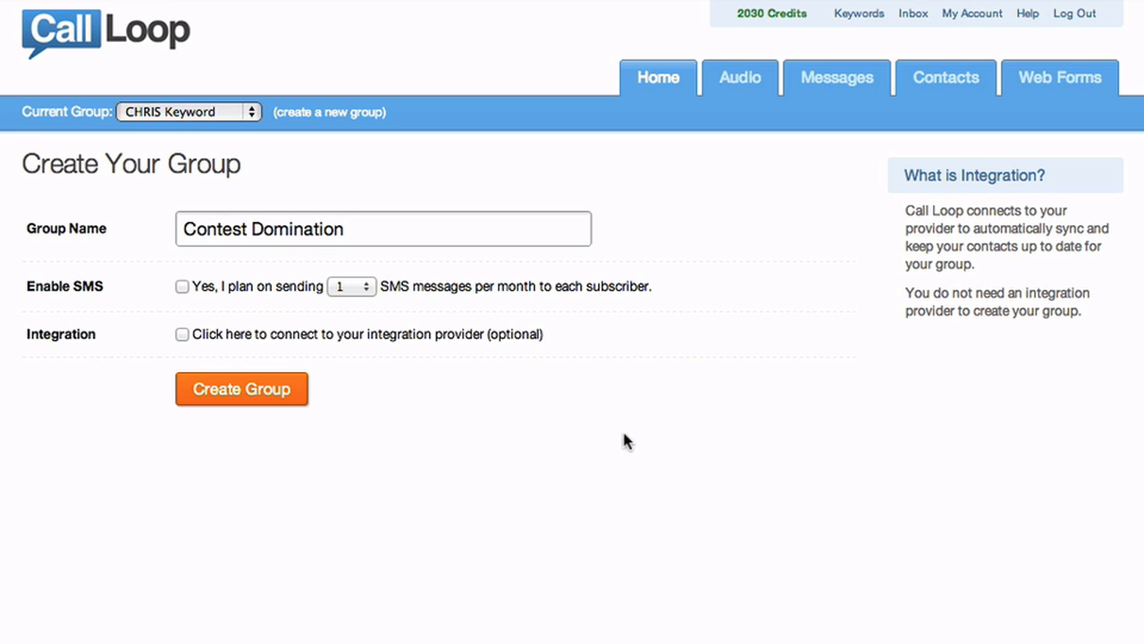
{"action": "left_click", "coordinate": [365, 288]}
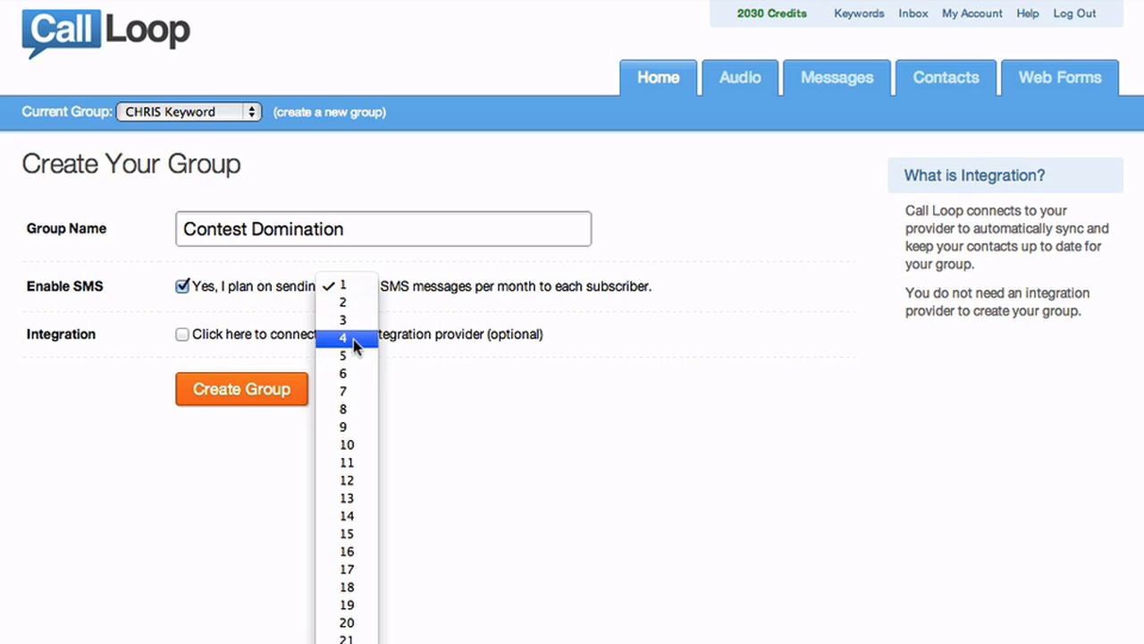
{"action": "left_click", "coordinate": [353, 339]}
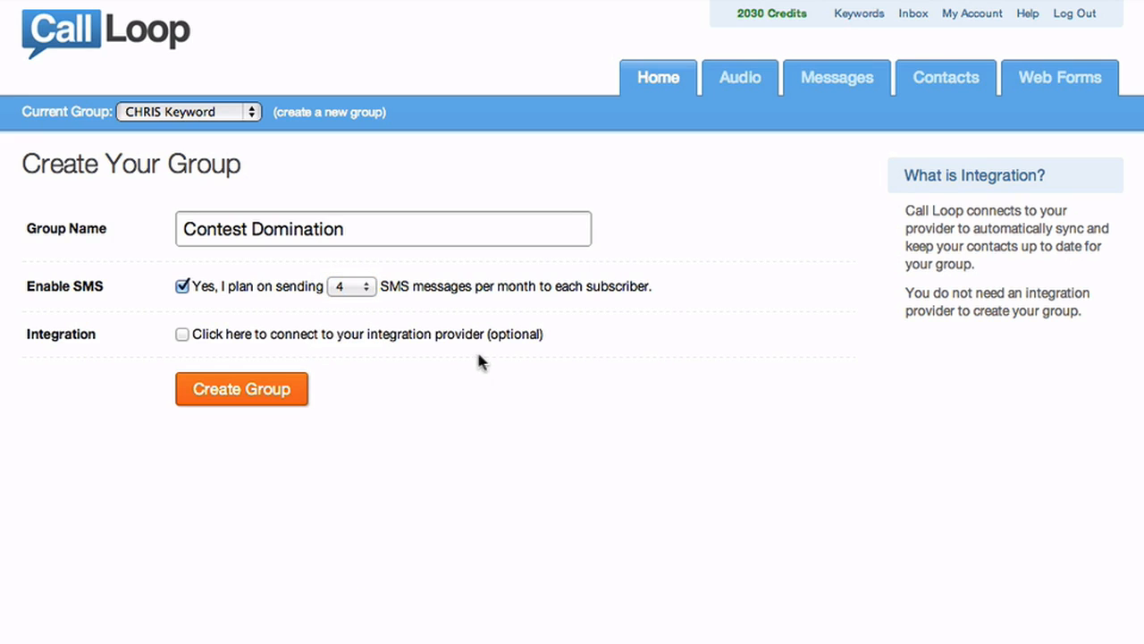
Connect the group to the integration provider Custom HTTP Post and create the group.
{"action": "left_click", "coordinate": [183, 335]}
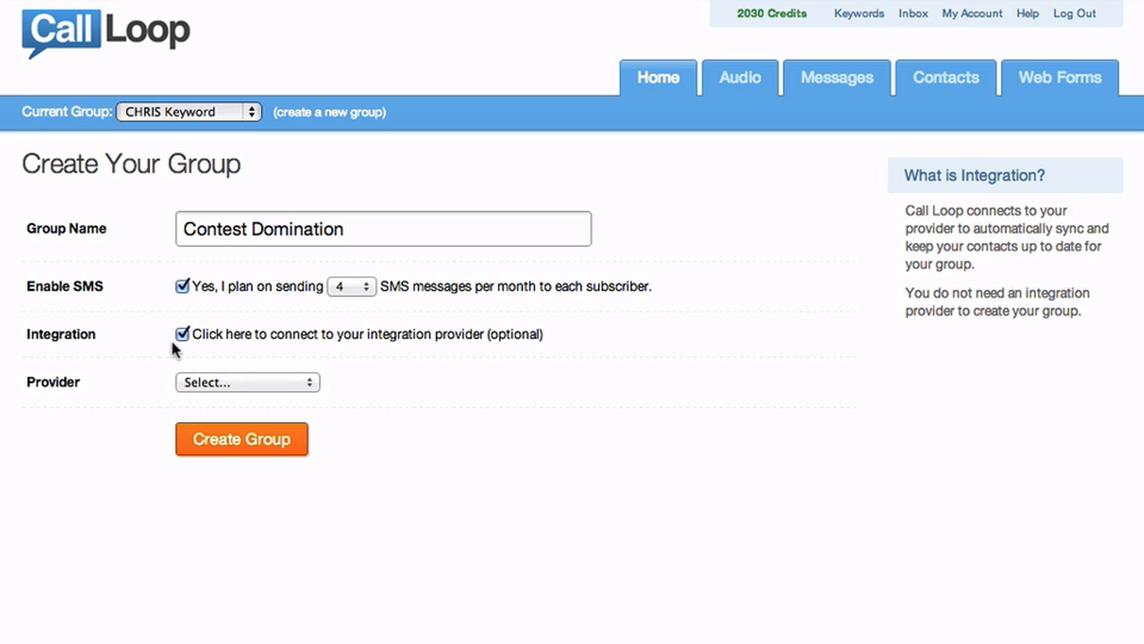
{"action": "left_click", "coordinate": [279, 381]}
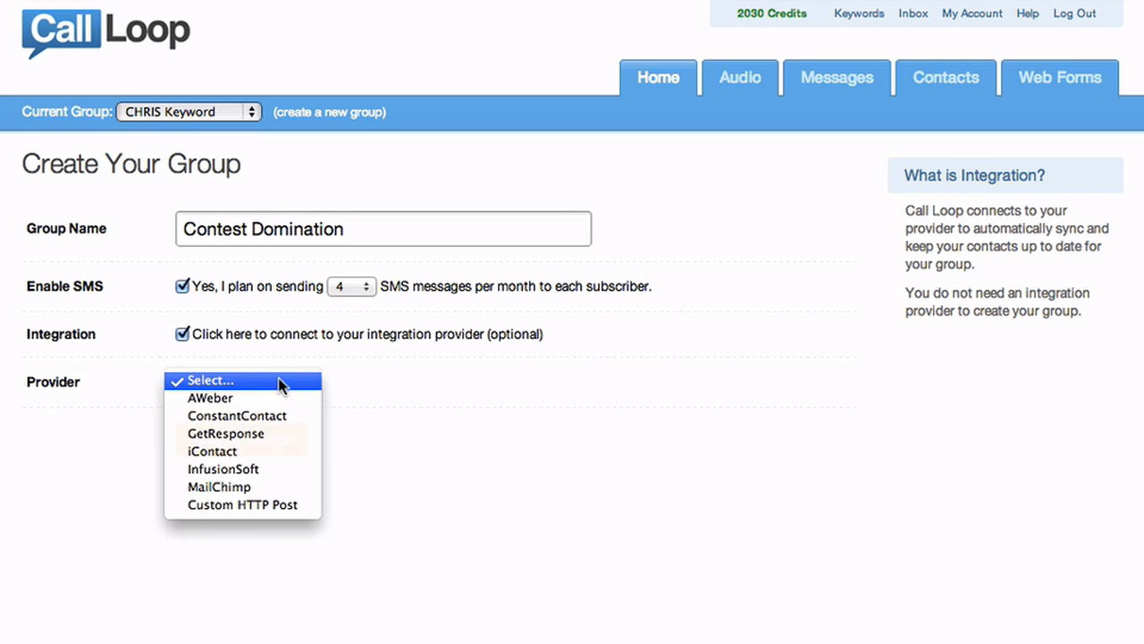
{"action": "left_click", "coordinate": [277, 506]}
{"action": "left_click", "coordinate": [242, 439]}
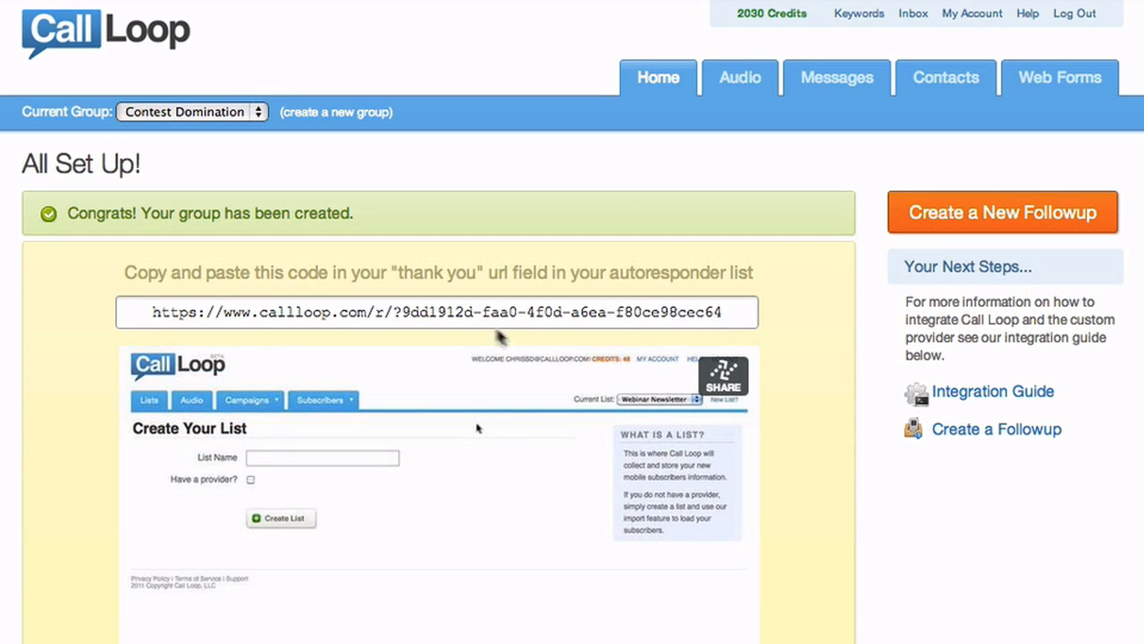
Copy the new group's thank-you URL into the CallLoop token field of the contest's mobile integration in Contest Domination and save the settings.
{"action": "left_click", "coordinate": [436, 311]}
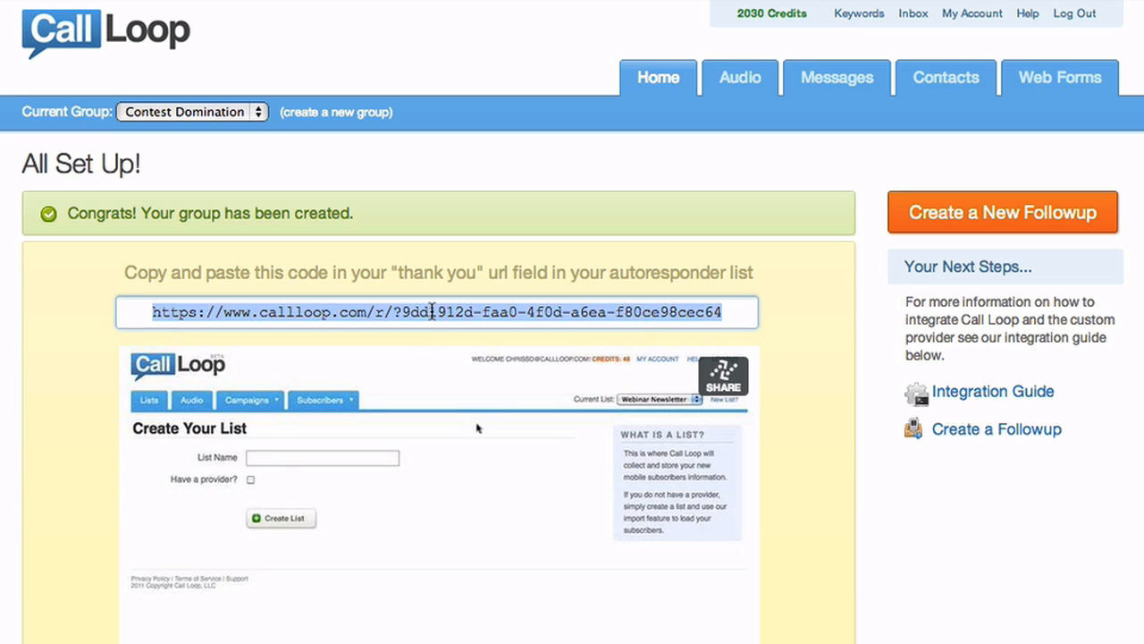
{"action": "right_click", "coordinate": [433, 311]}
{"action": "left_click", "coordinate": [476, 399]}
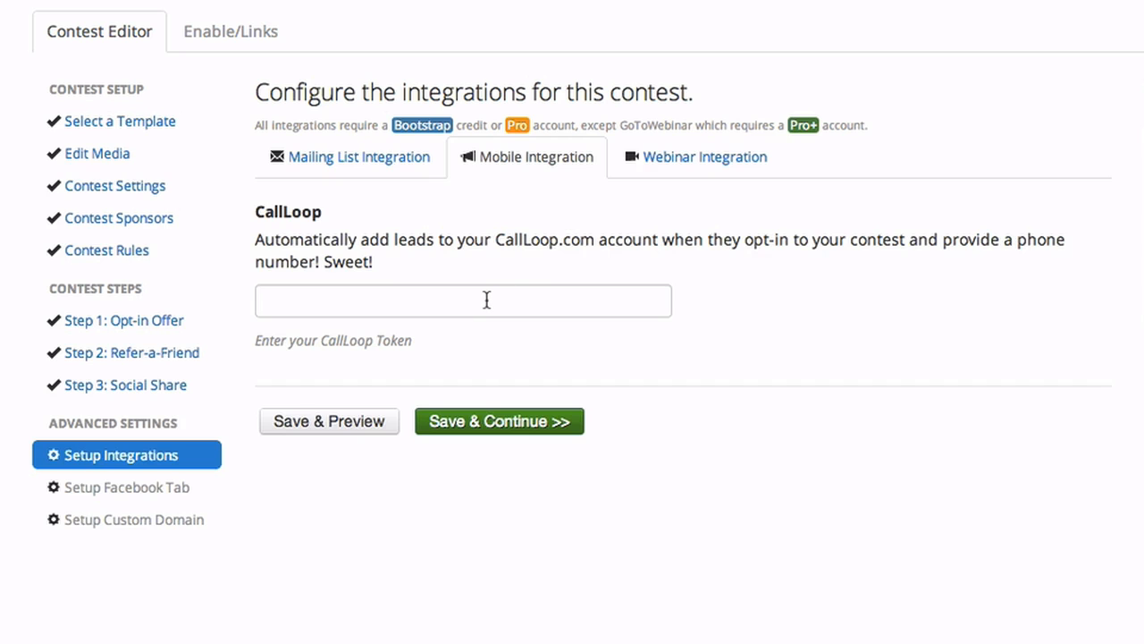
{"action": "left_click", "coordinate": [487, 300]}
{"action": "right_click", "coordinate": [483, 300]}
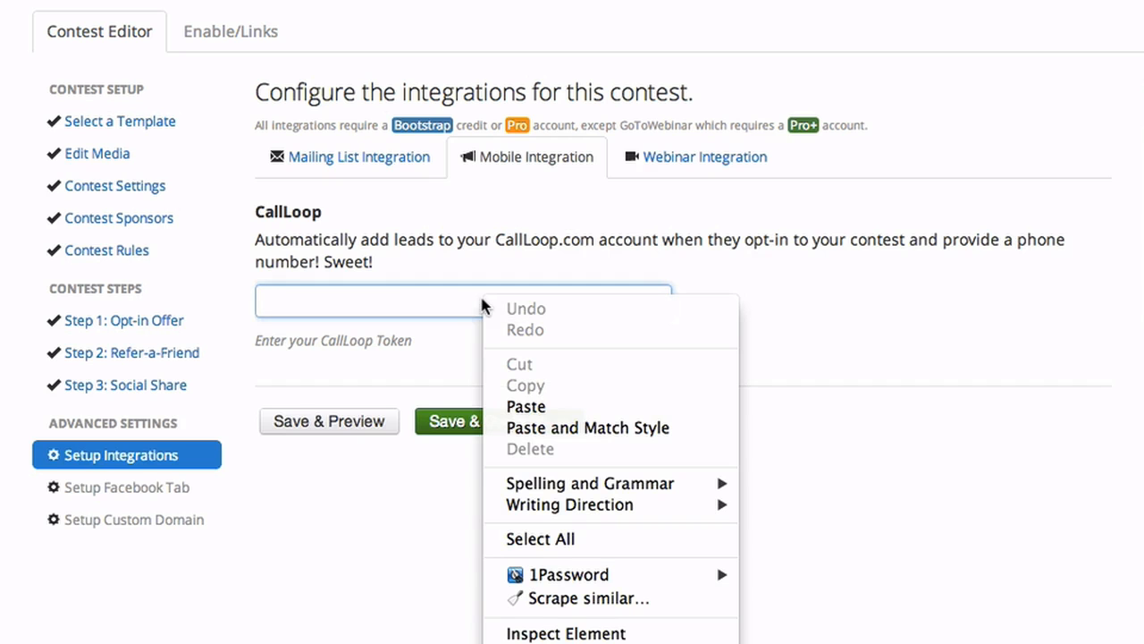
{"action": "left_click", "coordinate": [526, 407]}
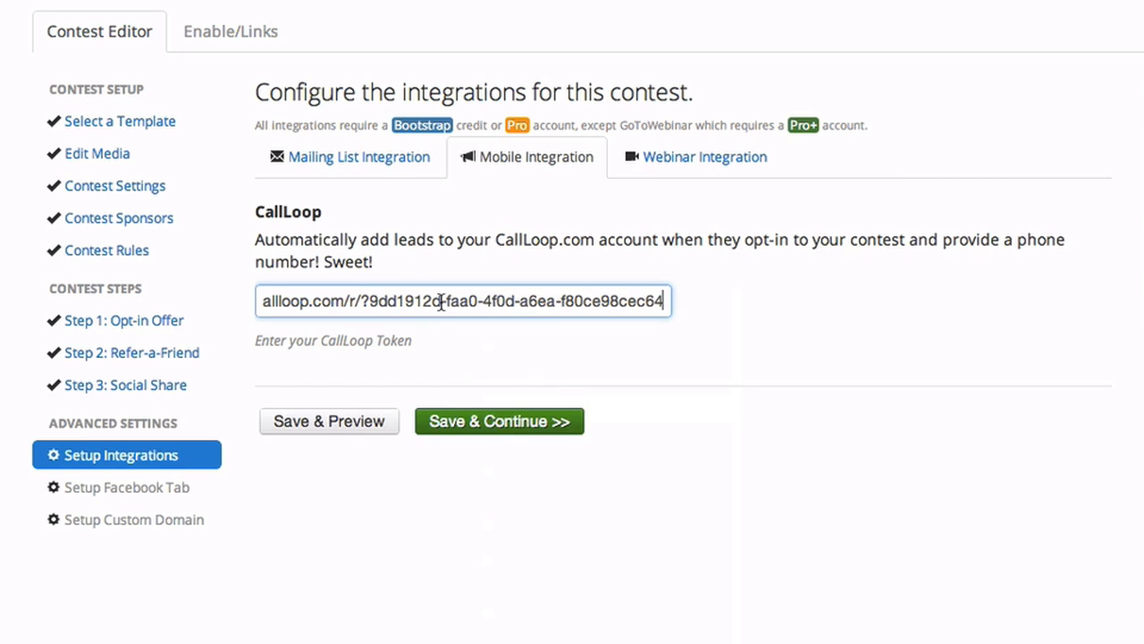
{"action": "left_click", "coordinate": [508, 421]}
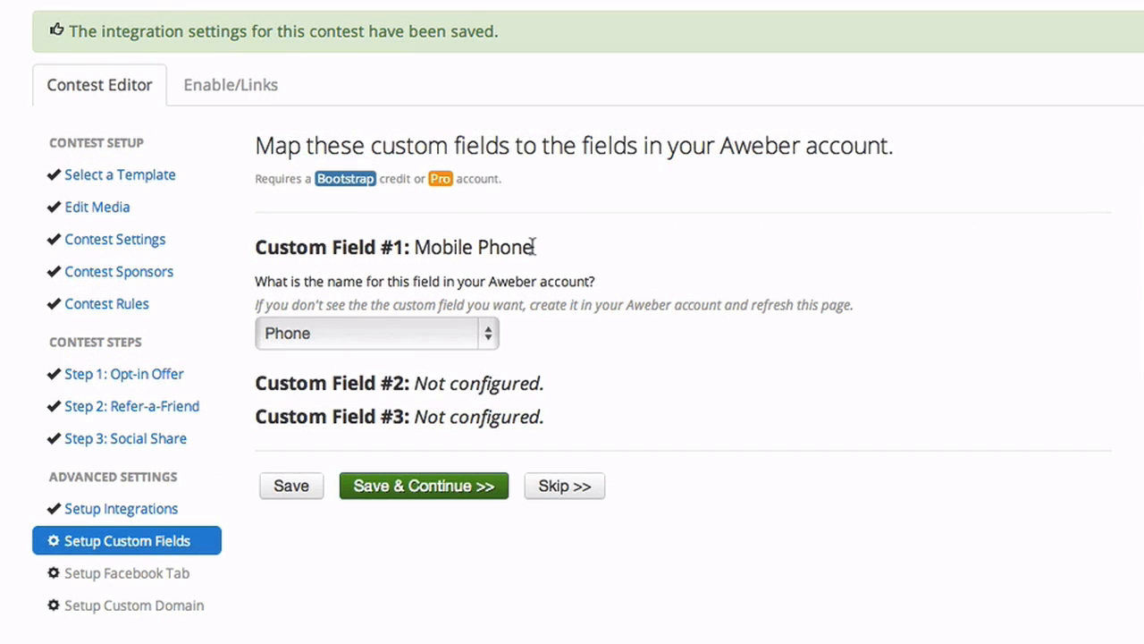
Check the field mapping options, keep the Mobile Phone custom field mapped to Aweber's Phone field, and save the mapping.
{"action": "left_click", "coordinate": [429, 333]}
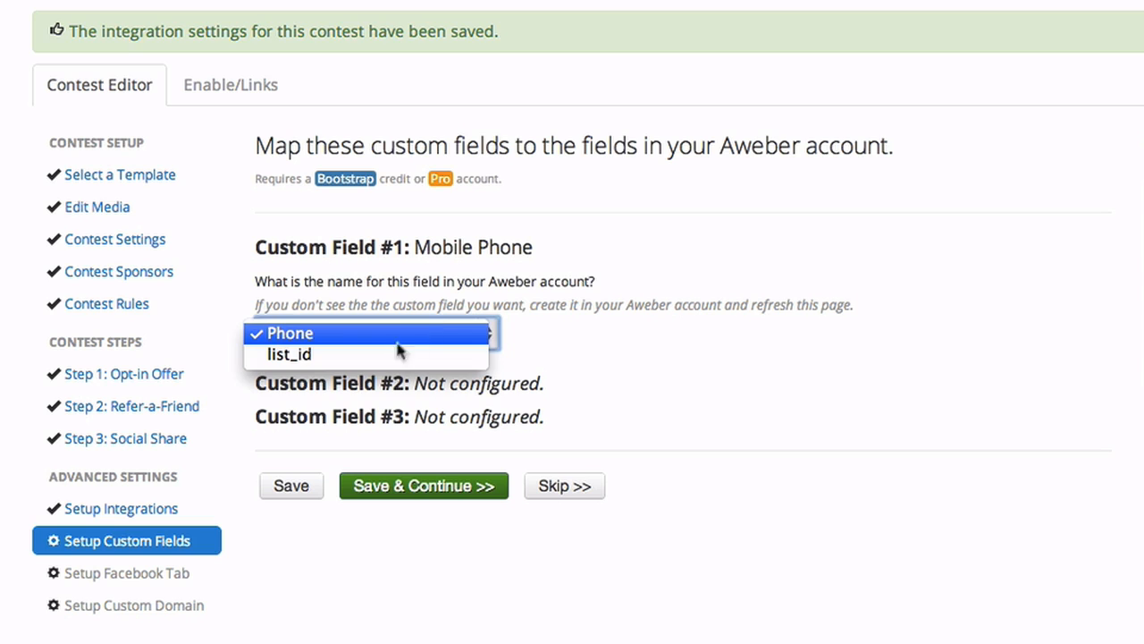
{"action": "left_click", "coordinate": [634, 331]}
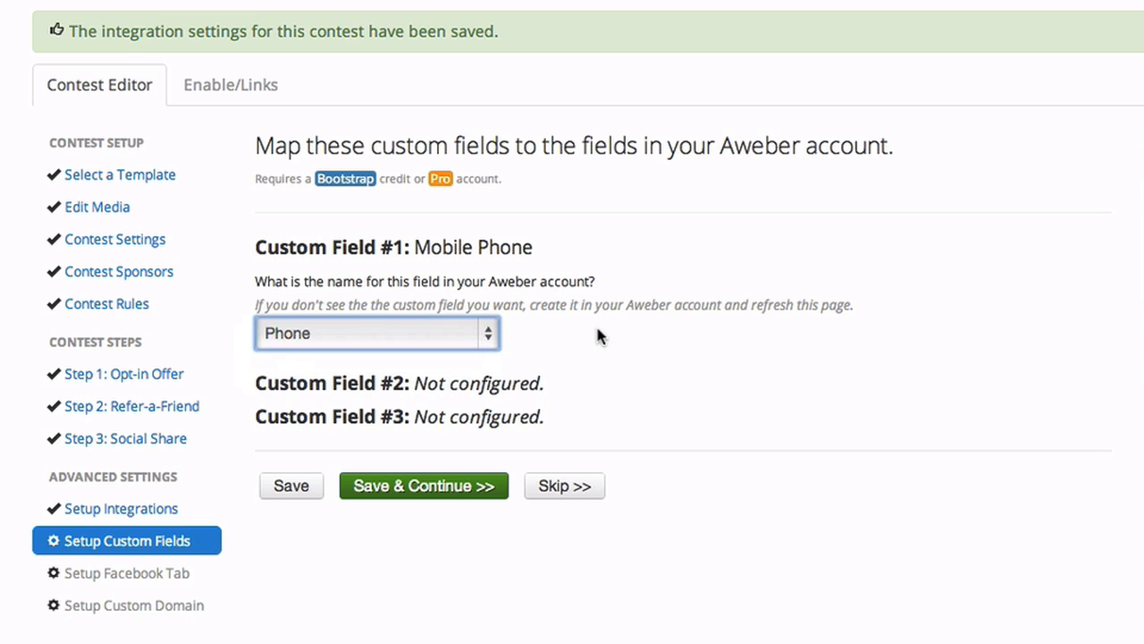
{"action": "left_click", "coordinate": [444, 331]}
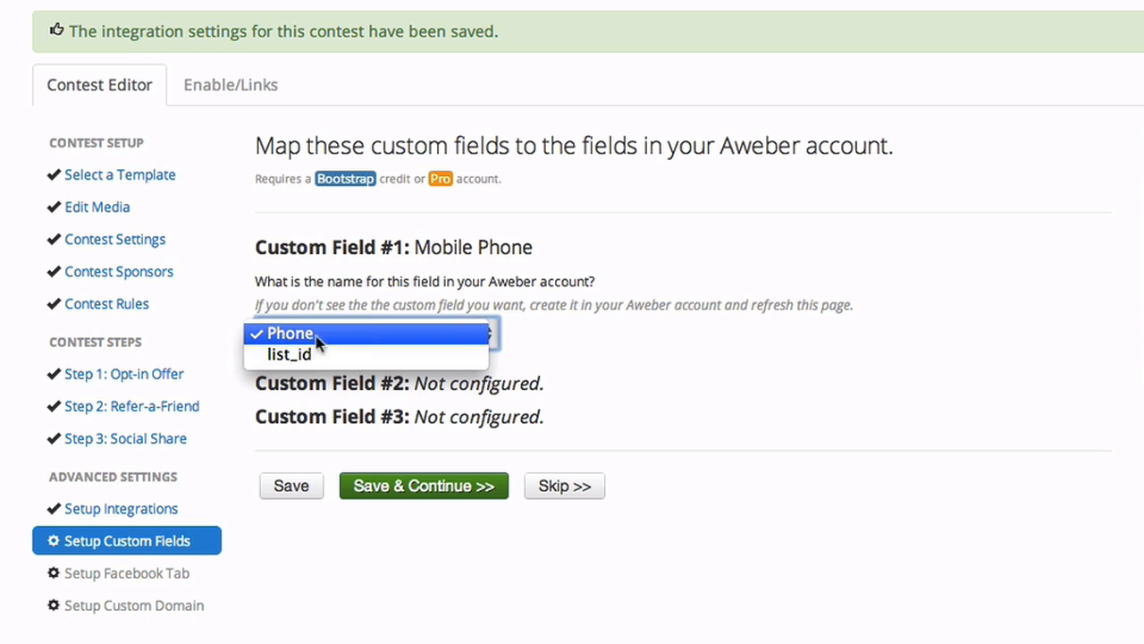
{"action": "left_click", "coordinate": [631, 338]}
{"action": "left_click", "coordinate": [437, 327]}
{"action": "left_click", "coordinate": [612, 328]}
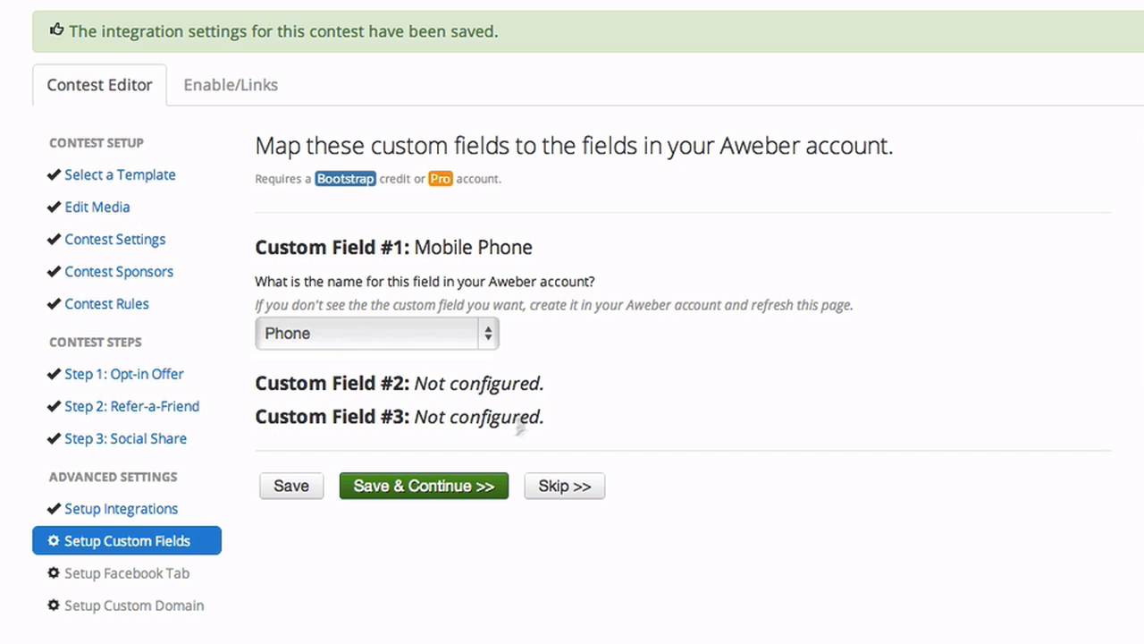
{"action": "left_click", "coordinate": [437, 487]}
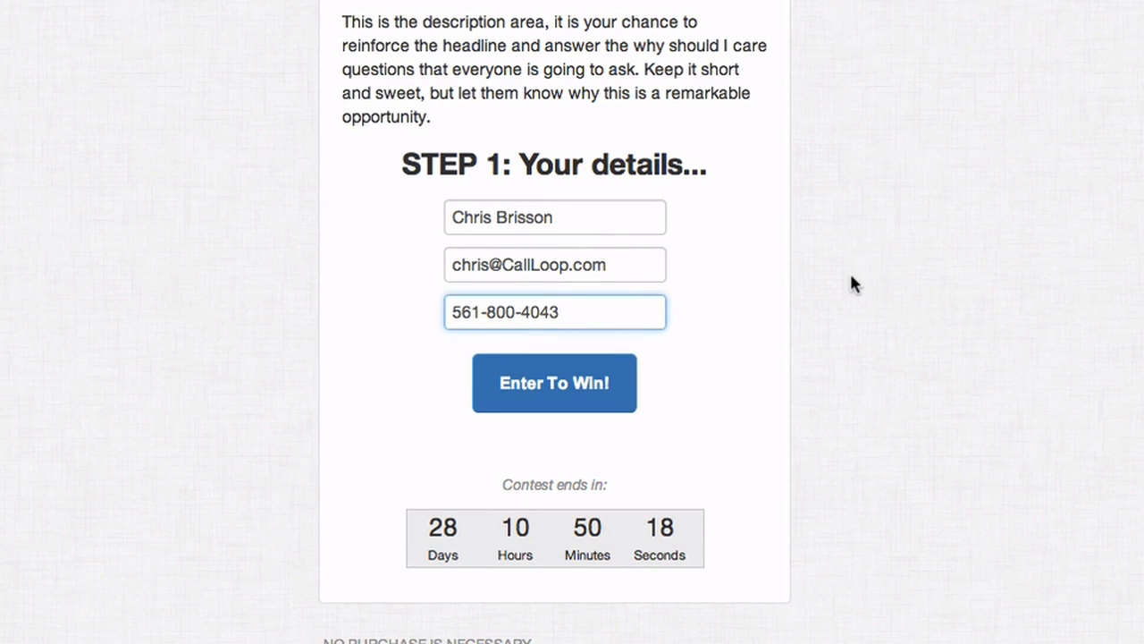
Switch to Call Loop, refresh the groups list and view the subscribers added today to the Contest Domination group.
{"action": "left_click", "coordinate": [849, 287]}
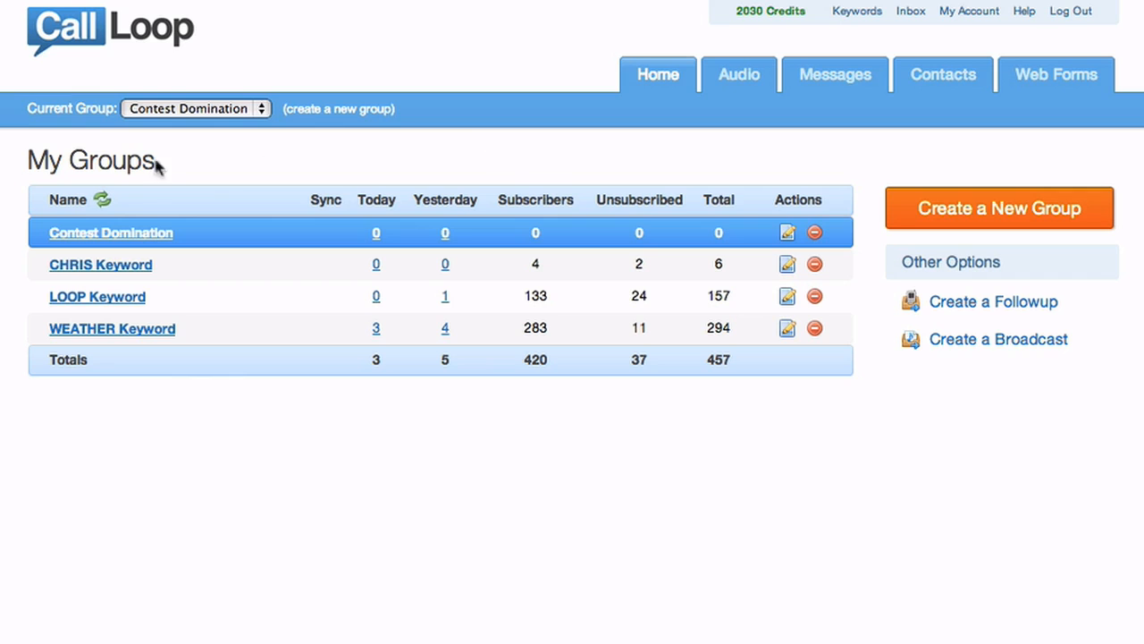
{"action": "left_click", "coordinate": [104, 204]}
{"action": "left_click", "coordinate": [376, 236]}
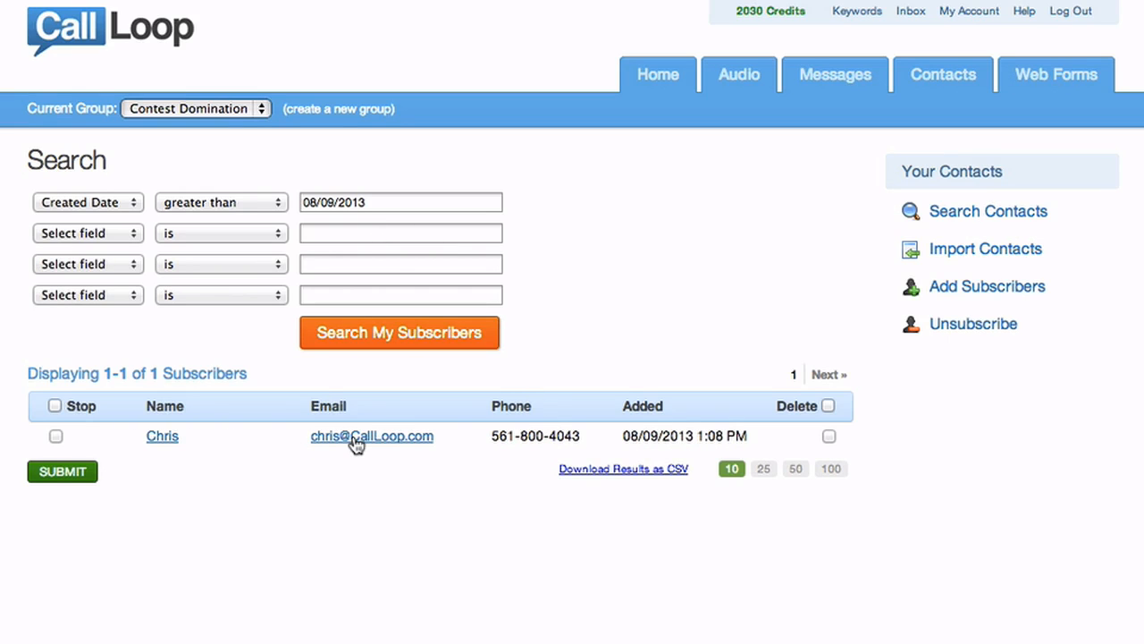
Check the phone number recorded for the subscriber listed in the Contest Domination group.
{"action": "left_click_drag", "start_coordinate": [583, 438], "coordinate": [492, 436]}
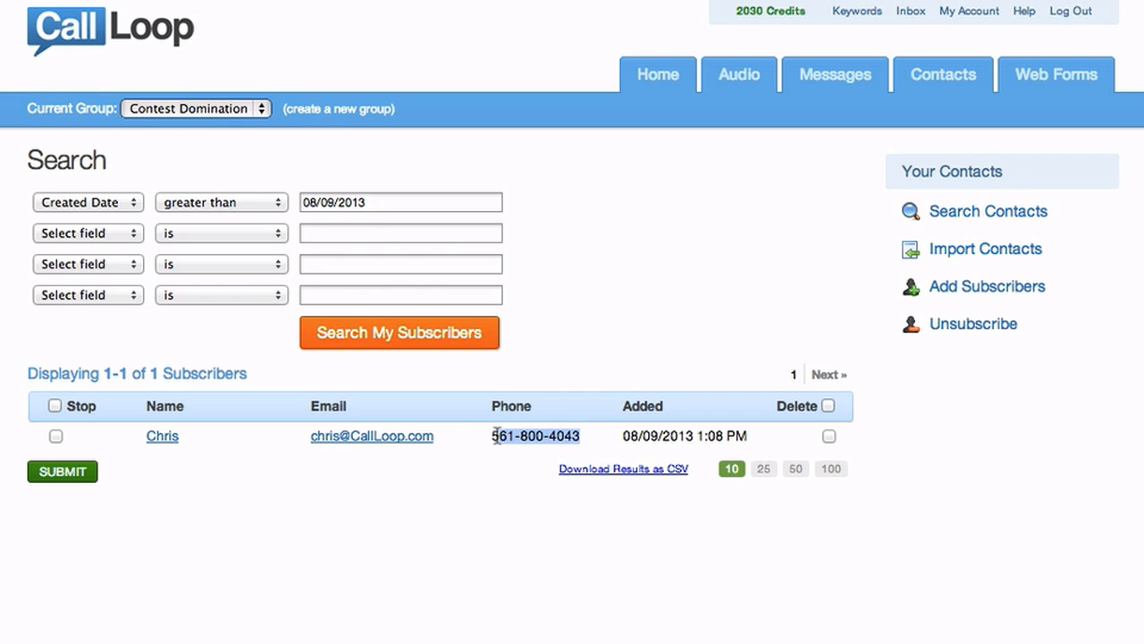
{"action": "left_click", "coordinate": [581, 265]}
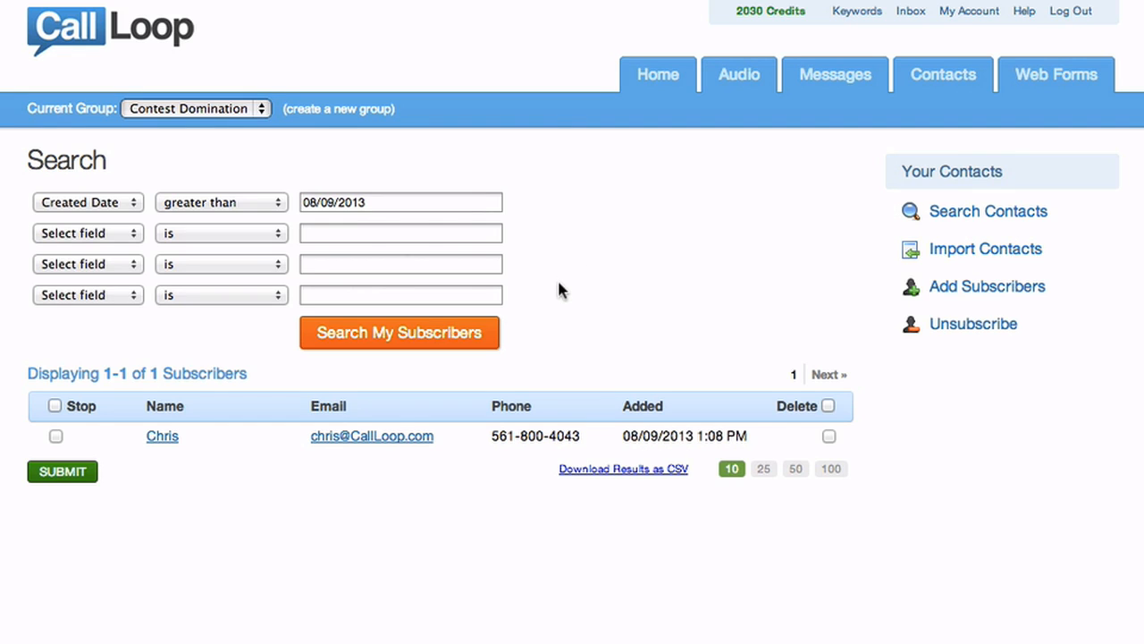
Start the Contest Domination group's first followup message, naming it Welcome with the schedule kept at Send Immediately.
{"action": "mouse_move", "coordinate": [821, 98]}
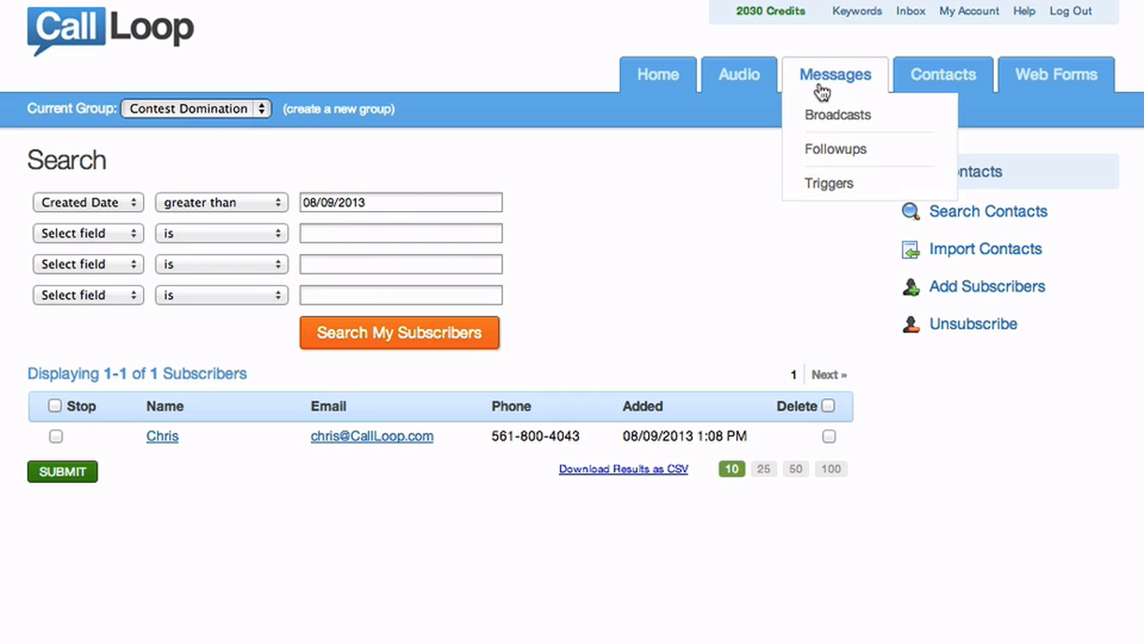
{"action": "left_click", "coordinate": [823, 149]}
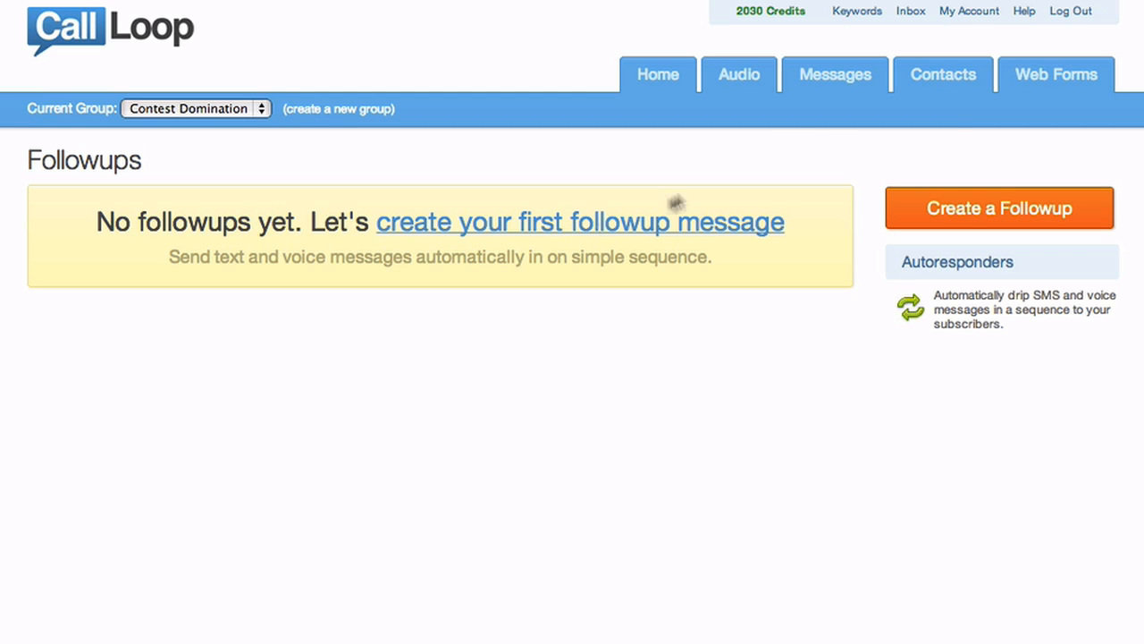
{"action": "mouse_move", "coordinate": [824, 81]}
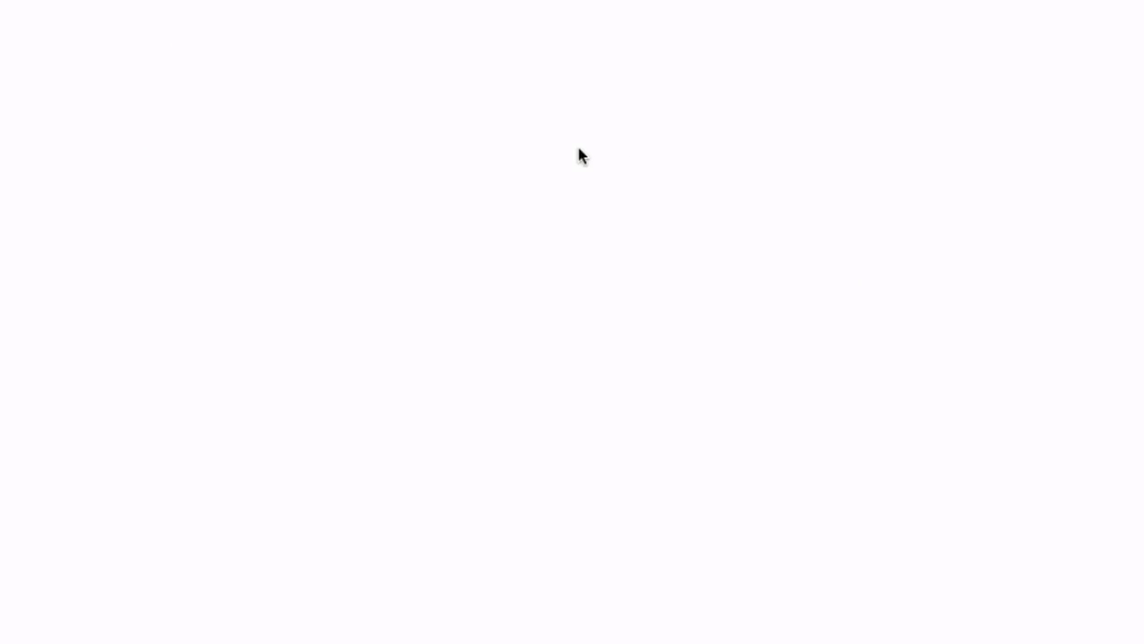
{"action": "left_click", "coordinate": [453, 219]}
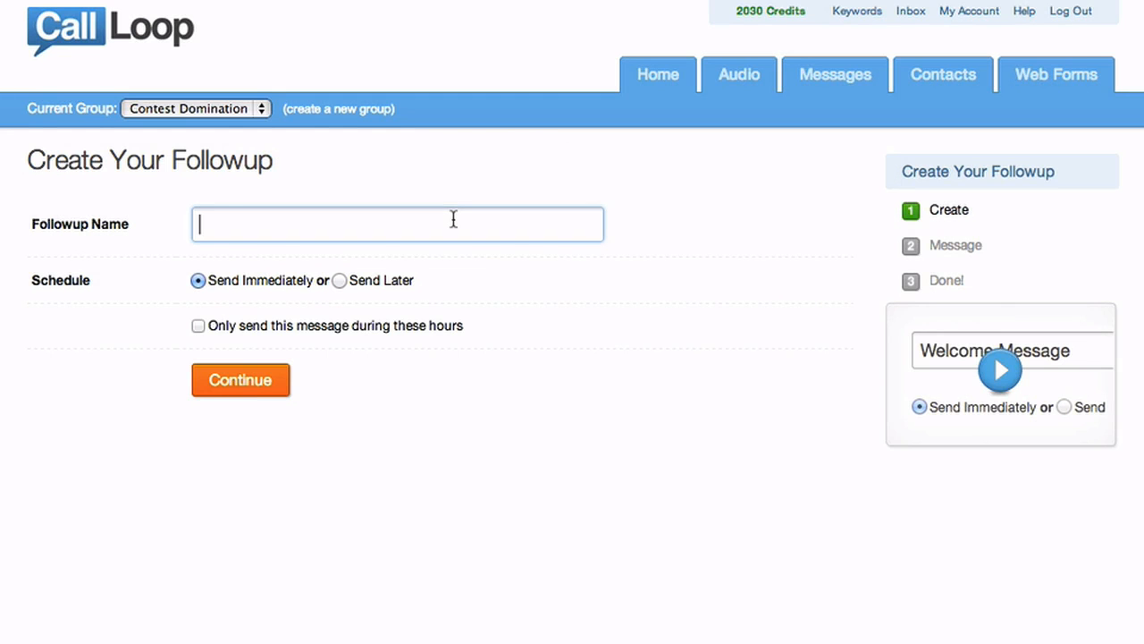
{"action": "type", "text": "Welcome"}
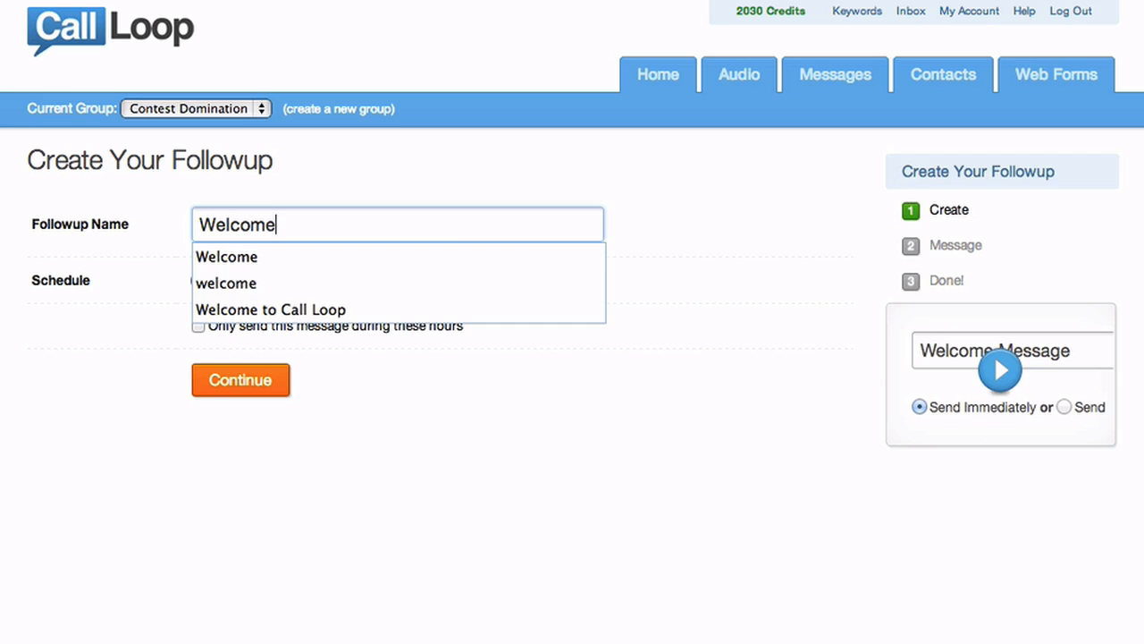
{"action": "left_click", "coordinate": [585, 389]}
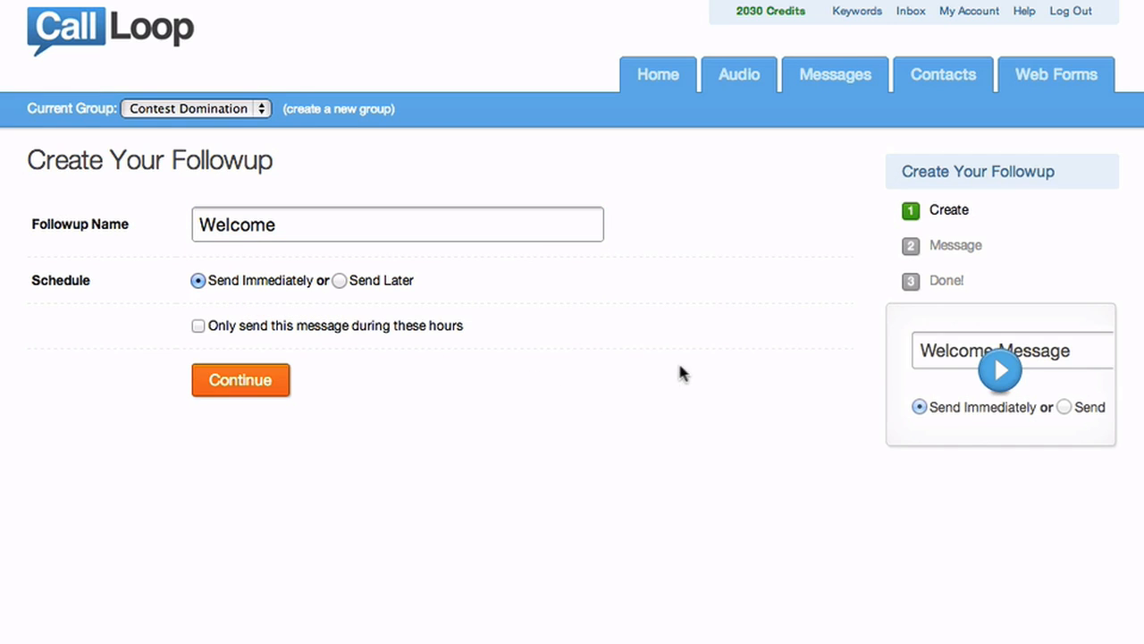
Write the SMS "Hi [FNAME], you're now registered to win a FREE iPad Mini with Call Loop! Winners will be announced on September 5th." and create the followup.
{"action": "left_click", "coordinate": [399, 309]}
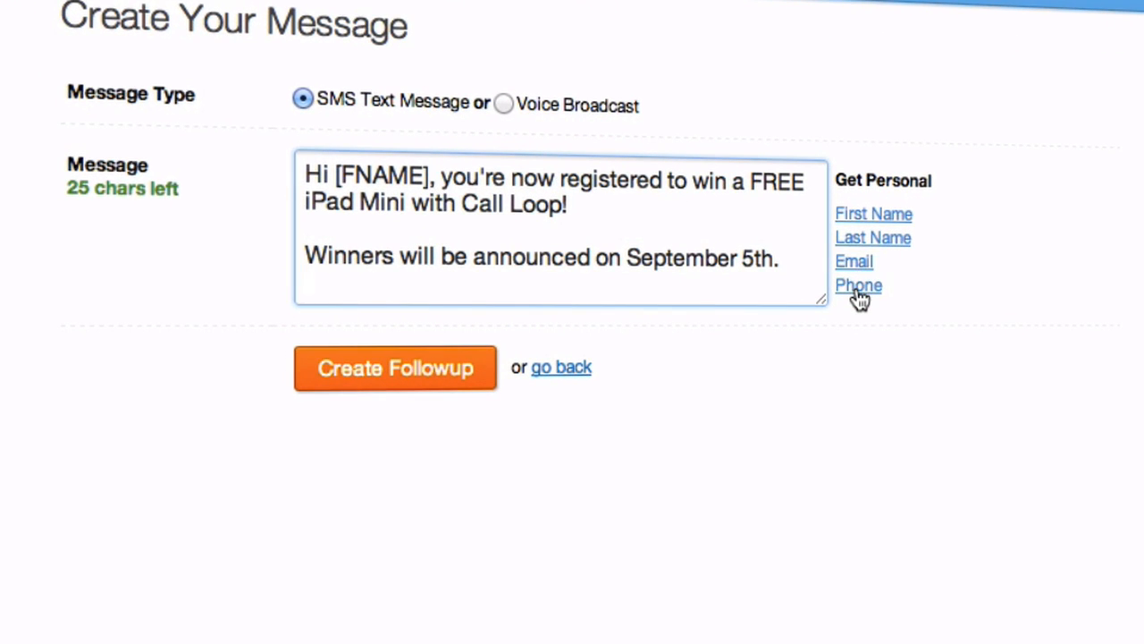
{"action": "left_click", "coordinate": [412, 385]}
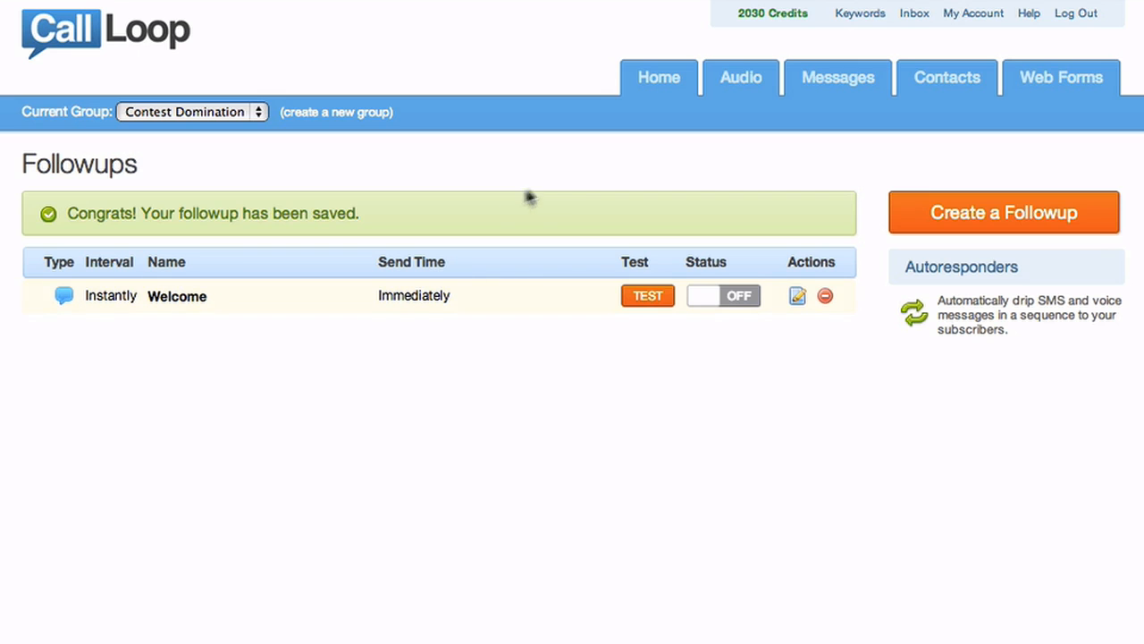
View the Welcome followup's test text message form, close it without sending, and set the followup's status to ON.
{"action": "left_click", "coordinate": [639, 297]}
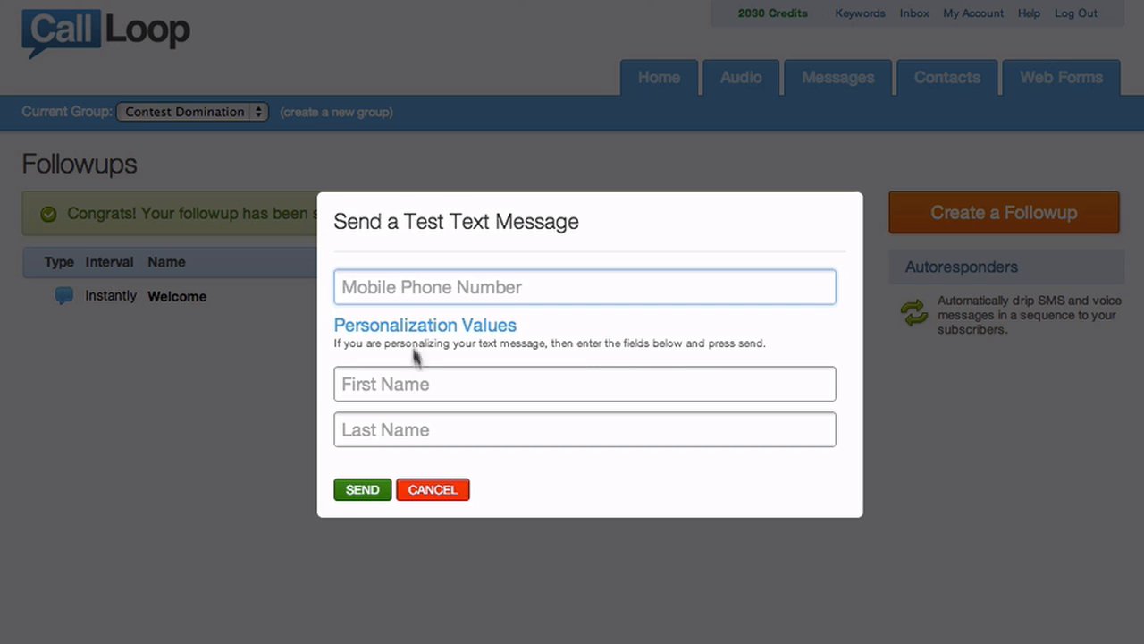
{"action": "left_click", "coordinate": [433, 490]}
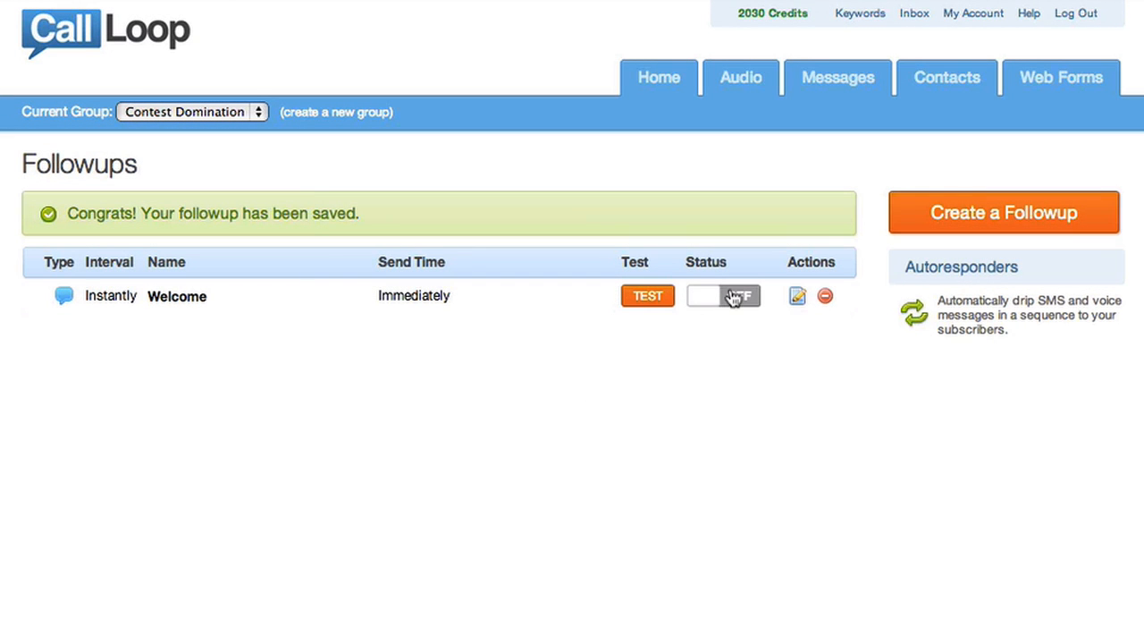
{"action": "left_click", "coordinate": [735, 295]}
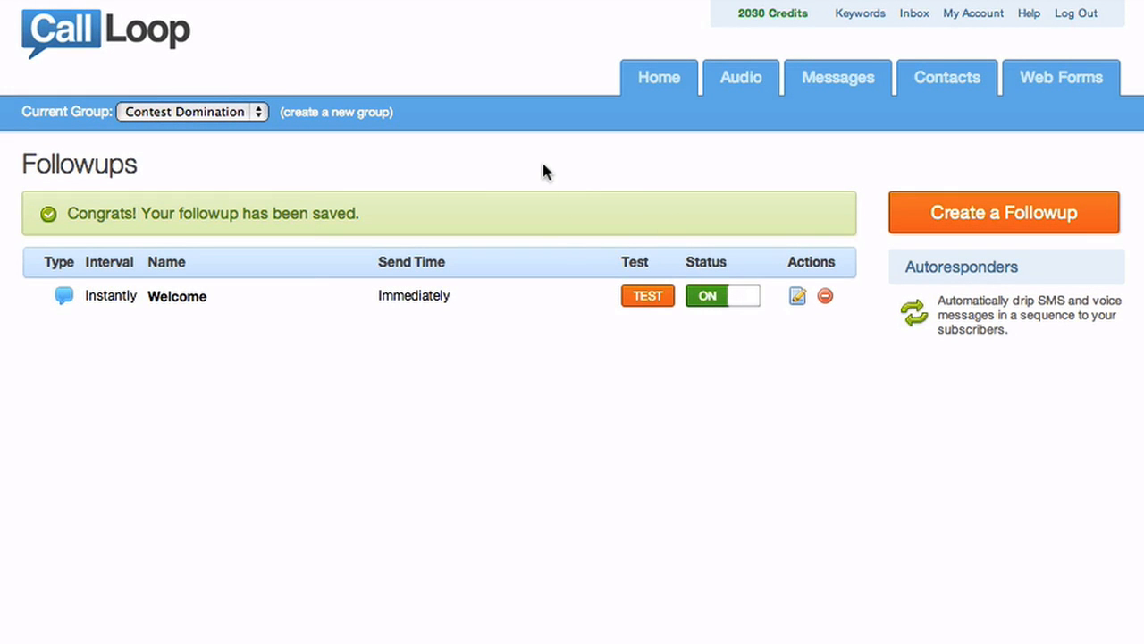